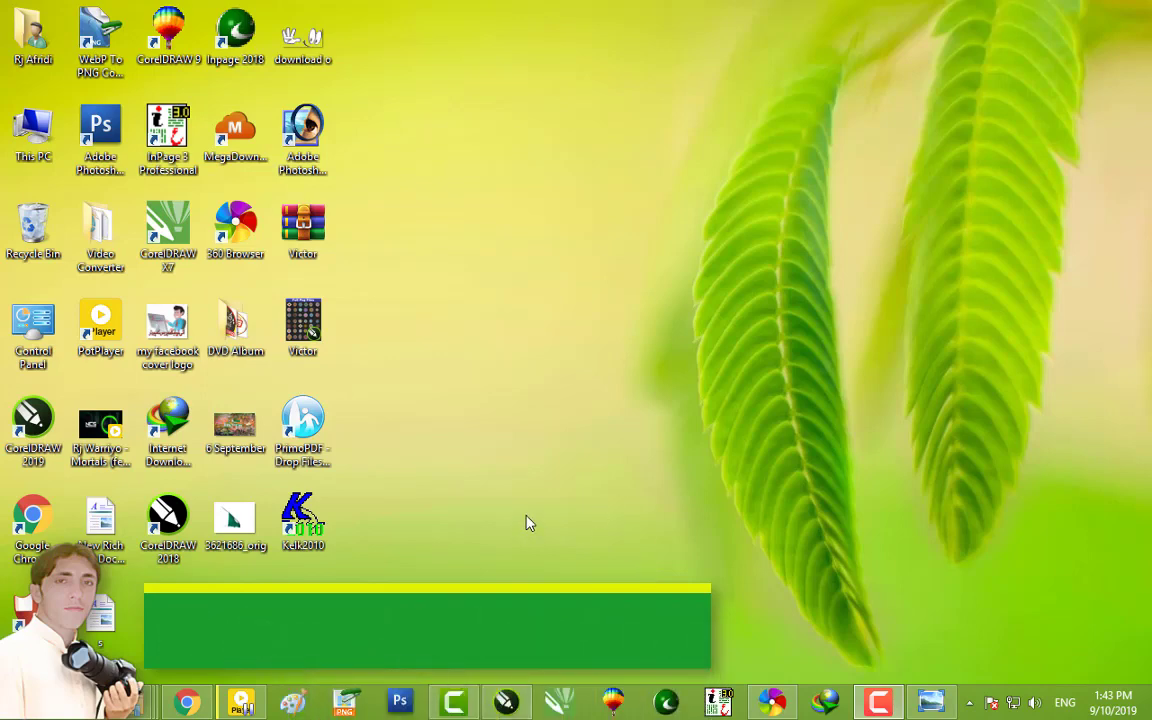
# - Restore the browser window showing the YouTube channel's Videos page
pyautogui.click(772, 703)
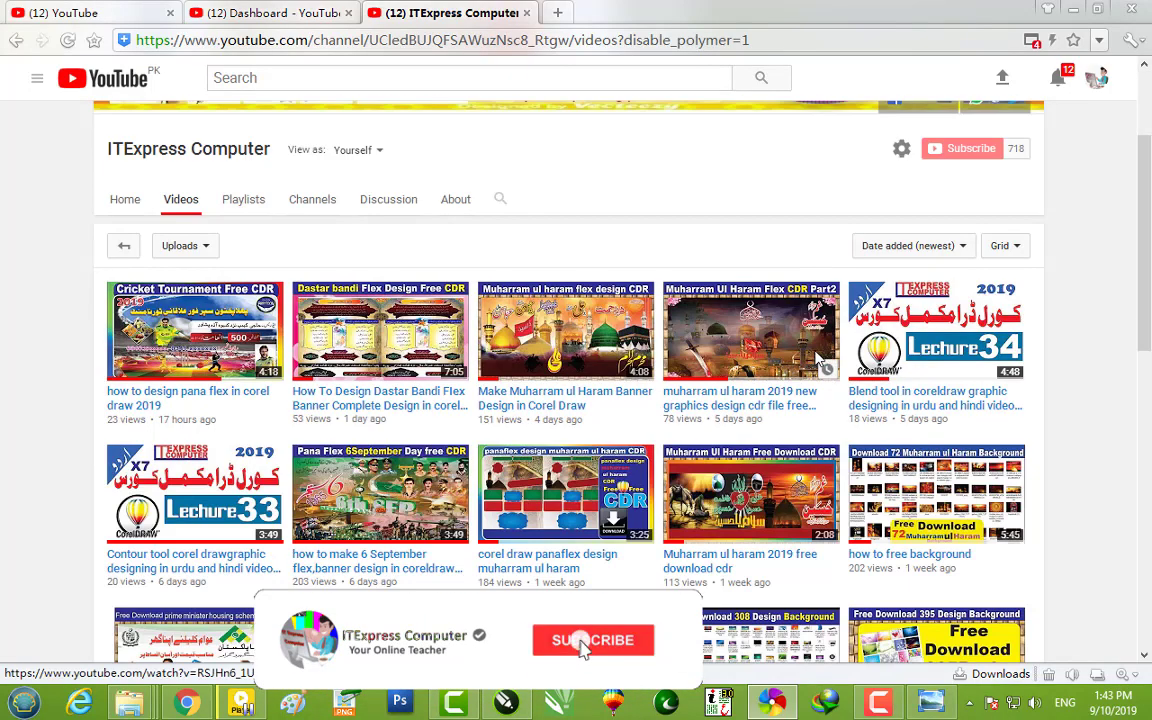
# - Open the pana flex design video in its own new tab and switch to it
pyautogui.scroll(-1, 815, 362)
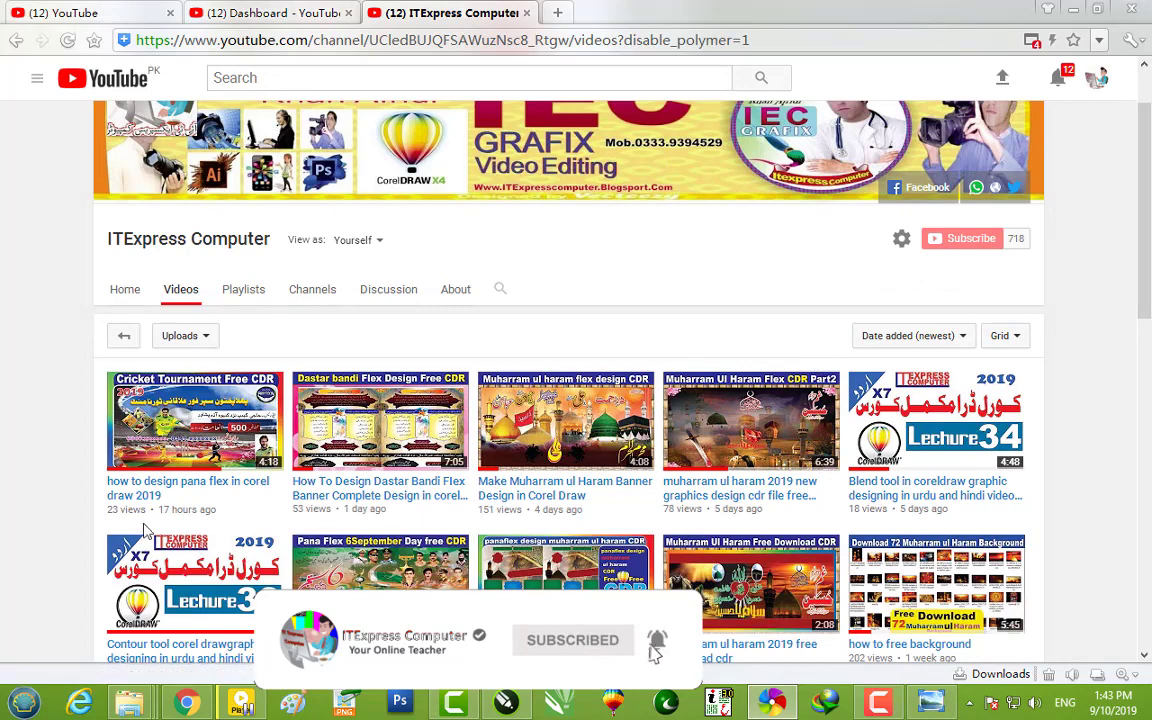
pyautogui.rightClick(223, 487)
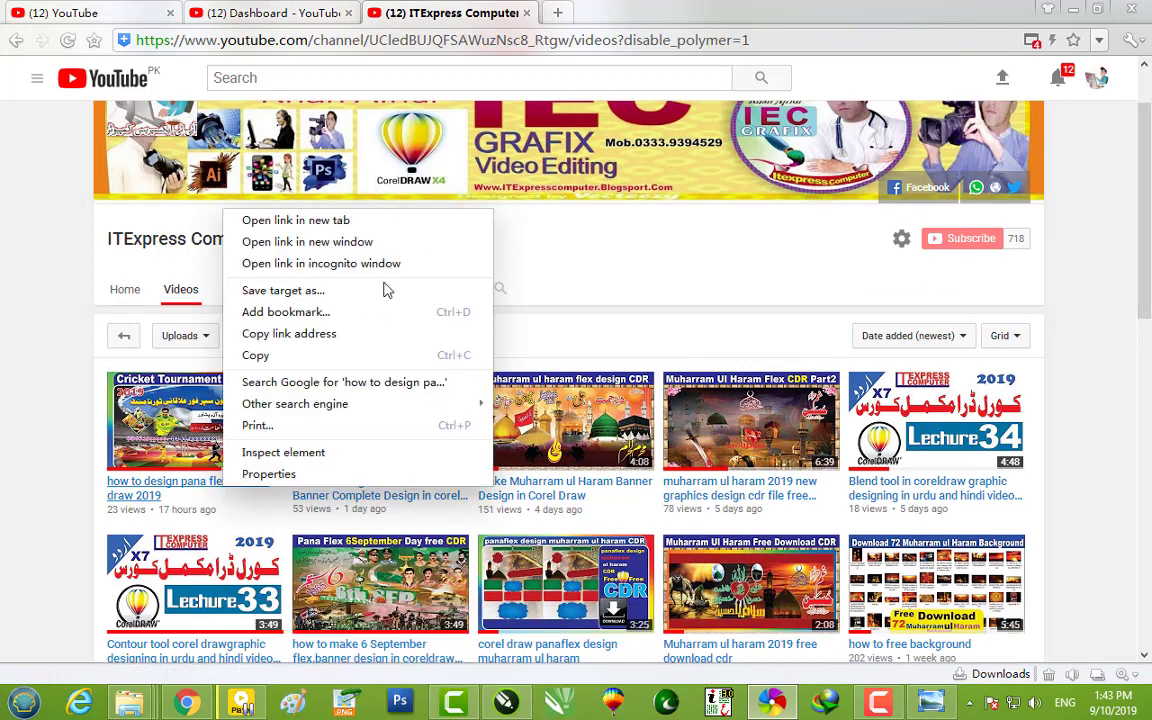
pyautogui.click(395, 221)
pyautogui.click(576, 20)
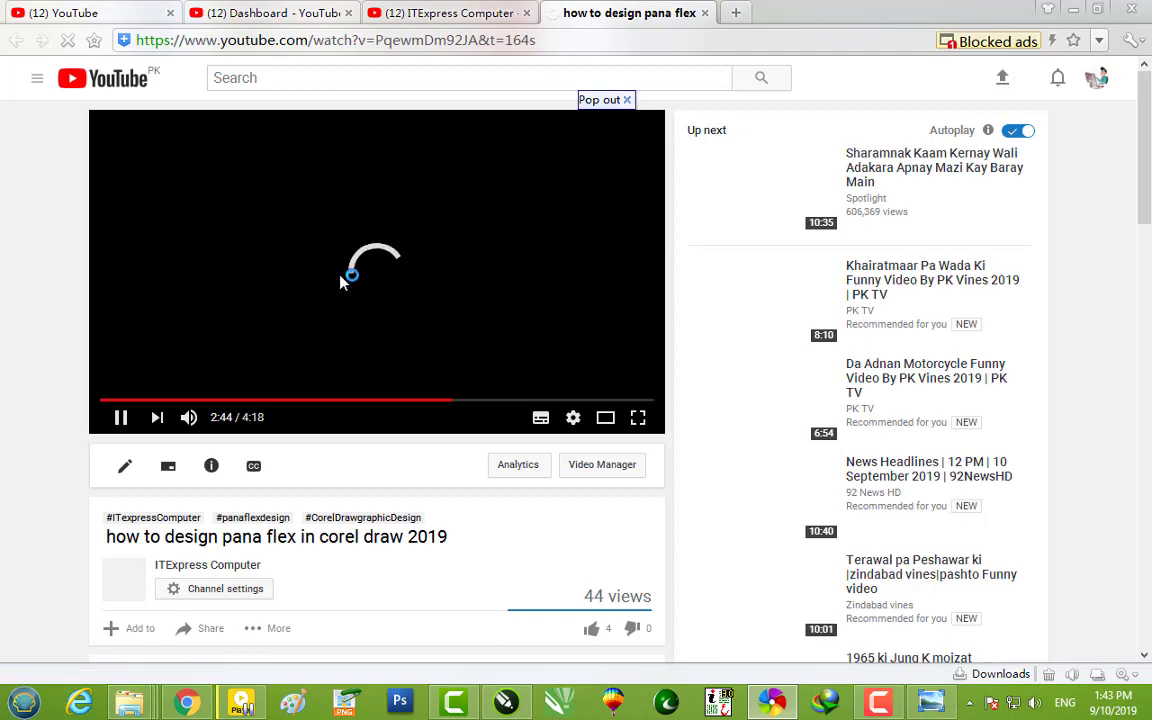
# - Pause the video, expand its full description and follow a download link
pyautogui.click(120, 417)
pyautogui.scroll(-3, 240, 360)
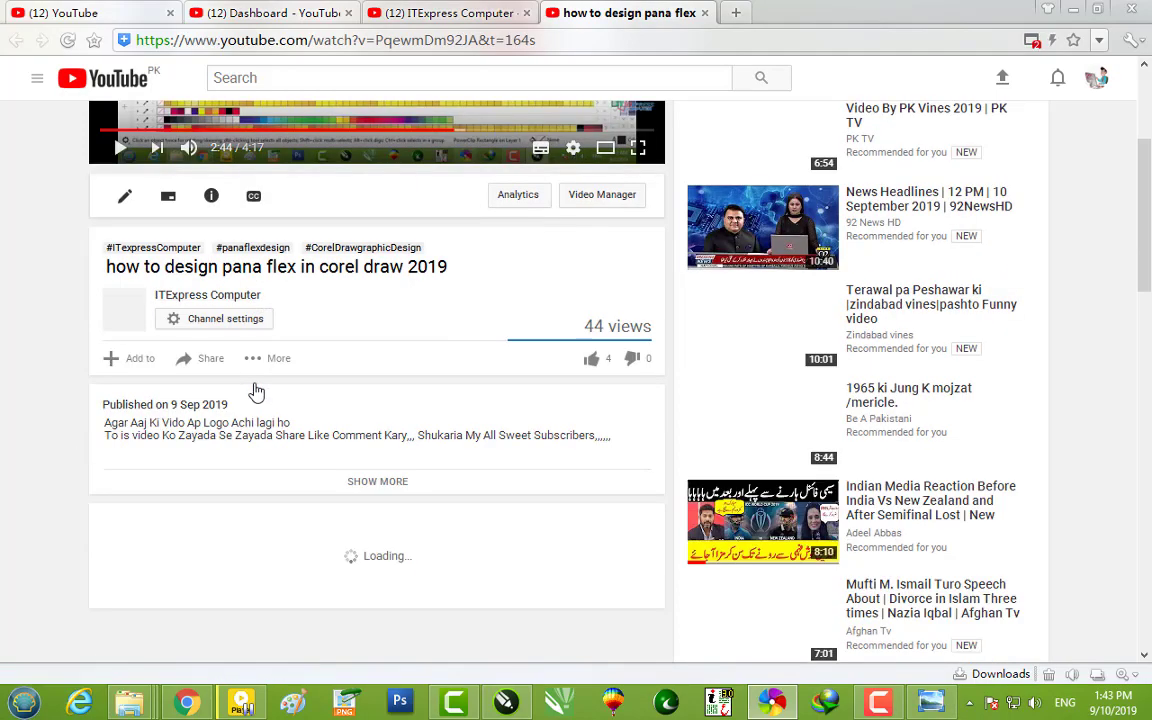
pyautogui.click(379, 482)
pyautogui.scroll(-2, 382, 483)
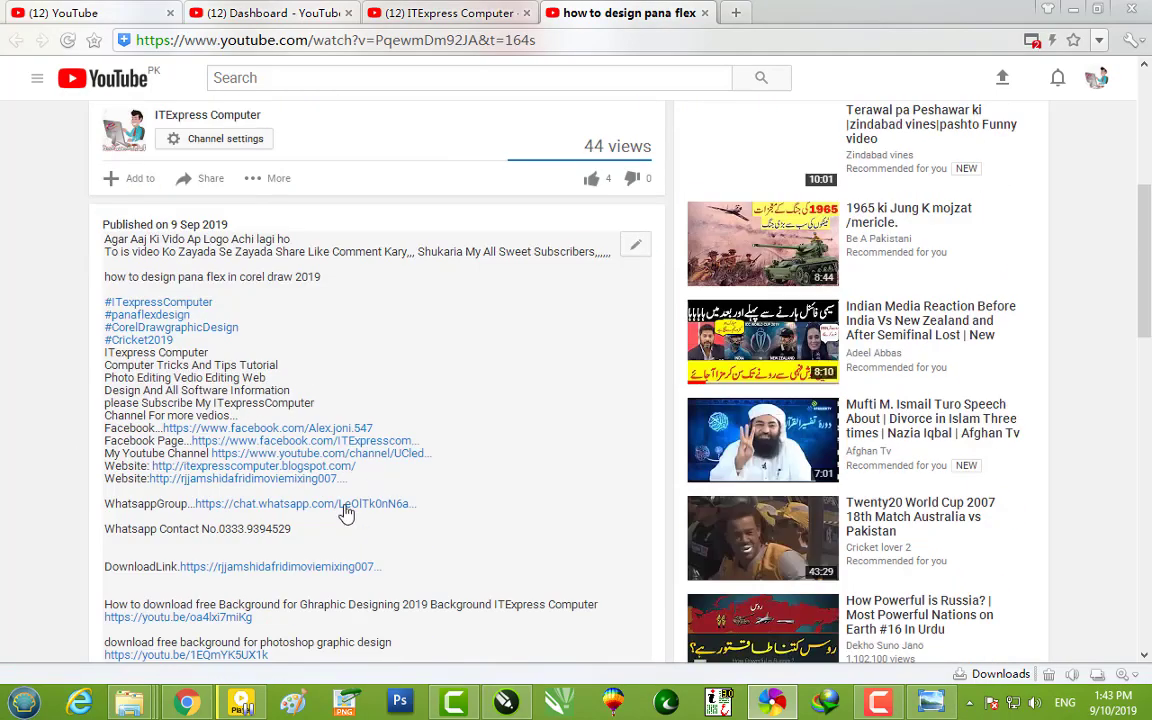
pyautogui.click(287, 572)
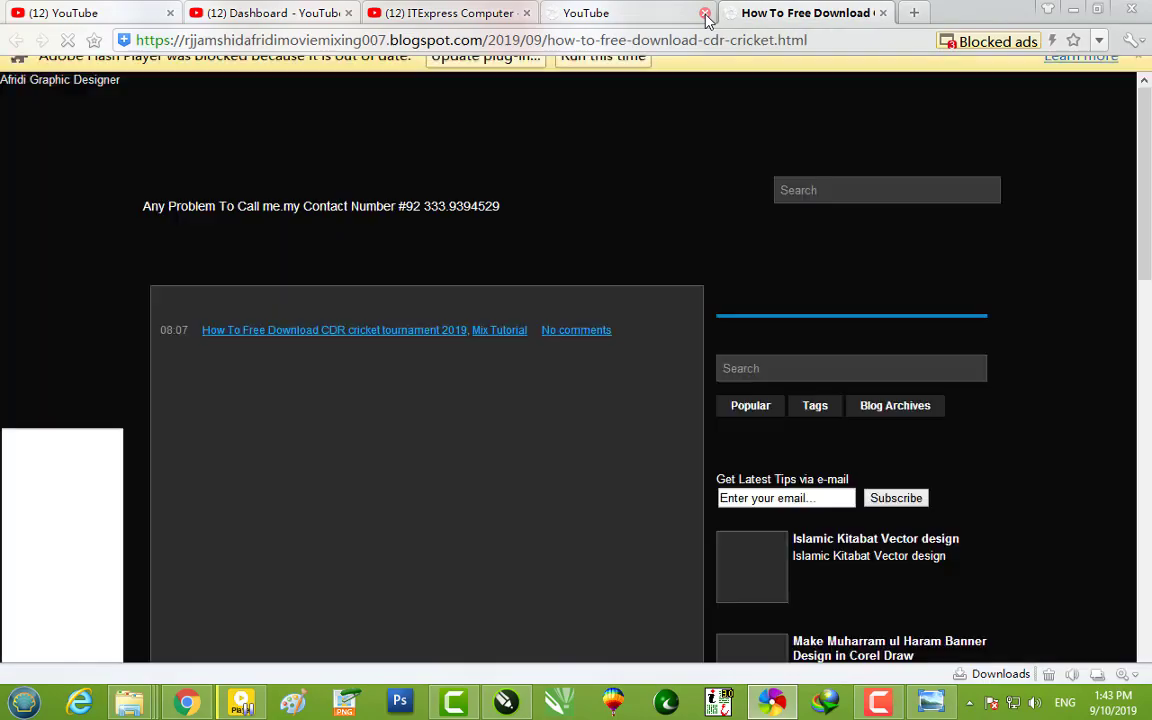
# - Scroll down the blog post and use its Download graphic
pyautogui.scroll(-3, 386, 318)
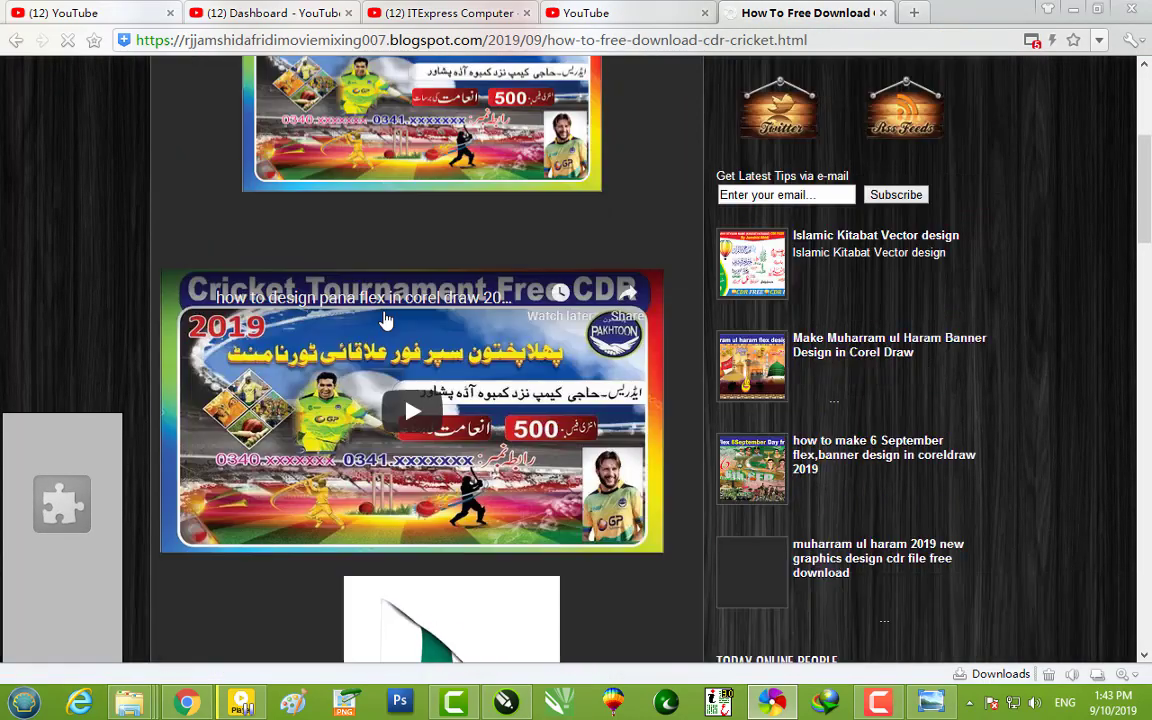
pyautogui.scroll(-2, 420, 318)
pyautogui.scroll(-2, 447, 318)
pyautogui.click(428, 388)
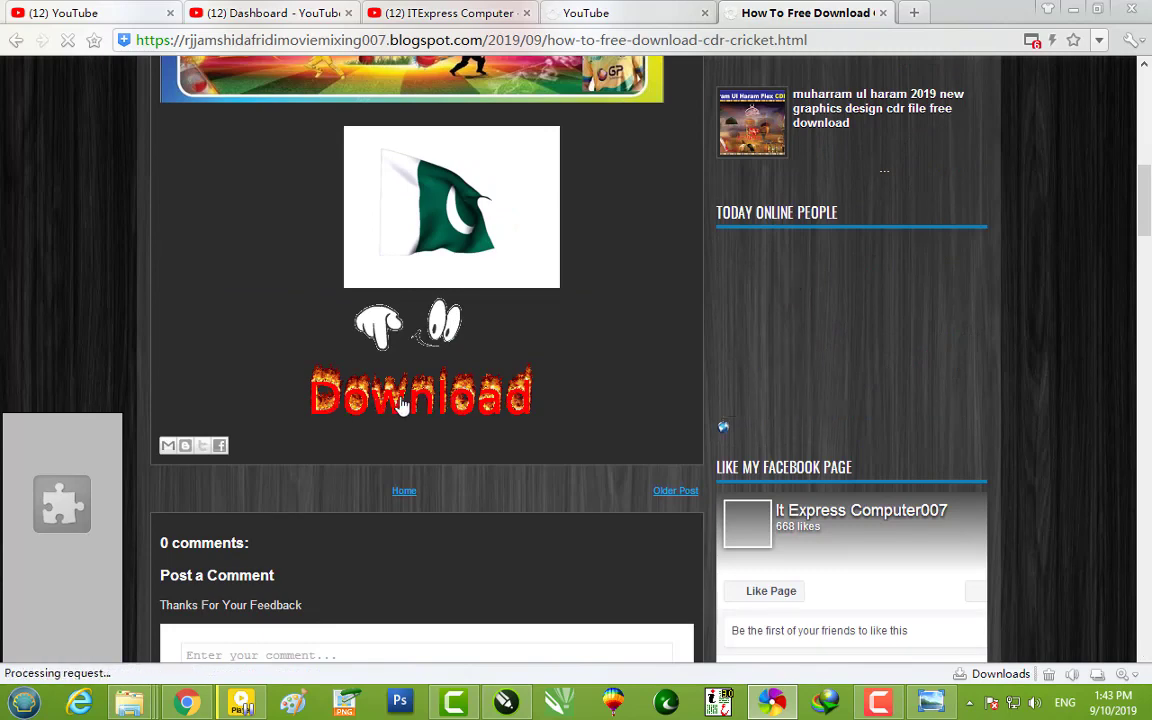
# - Visit the MediaFire CricketTournament free Cdr.rar page, then close it and the blog tab
pyautogui.click(390, 438)
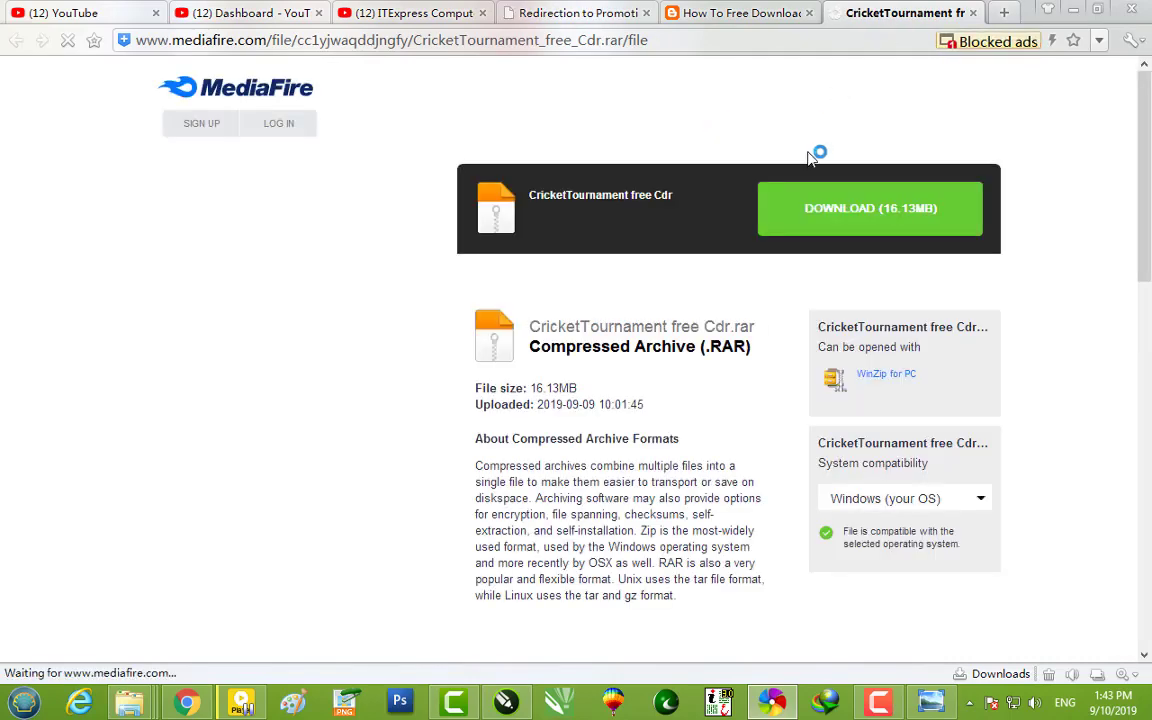
pyautogui.click(974, 13)
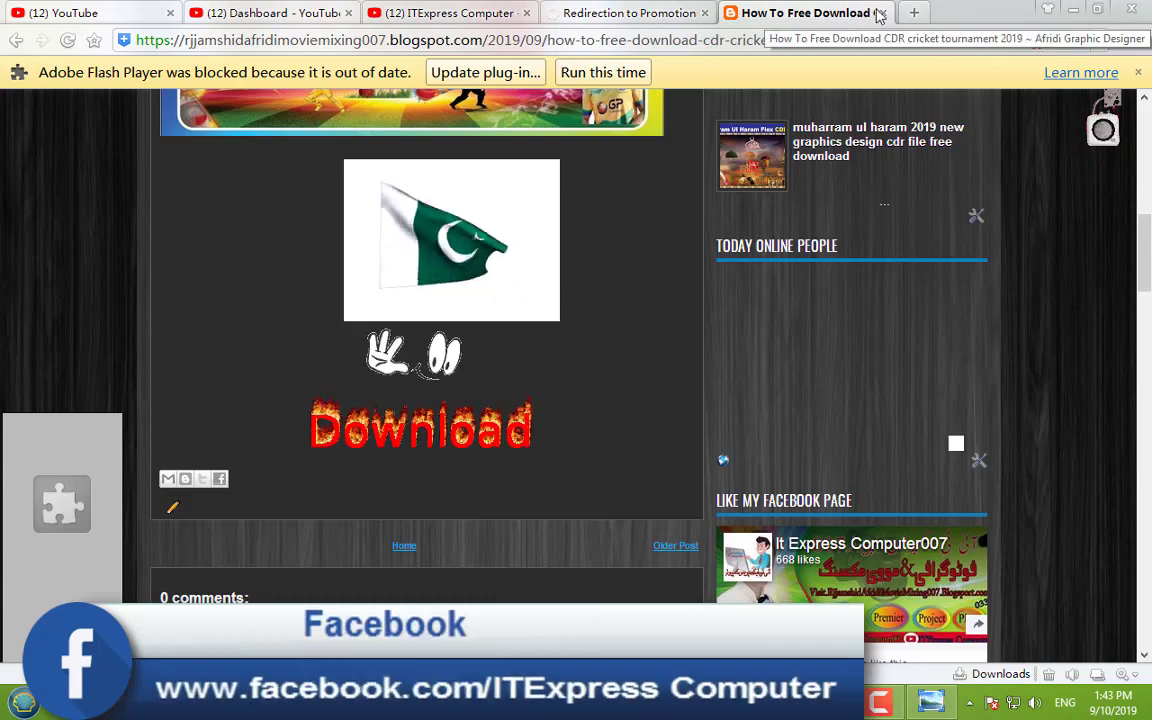
pyautogui.click(882, 13)
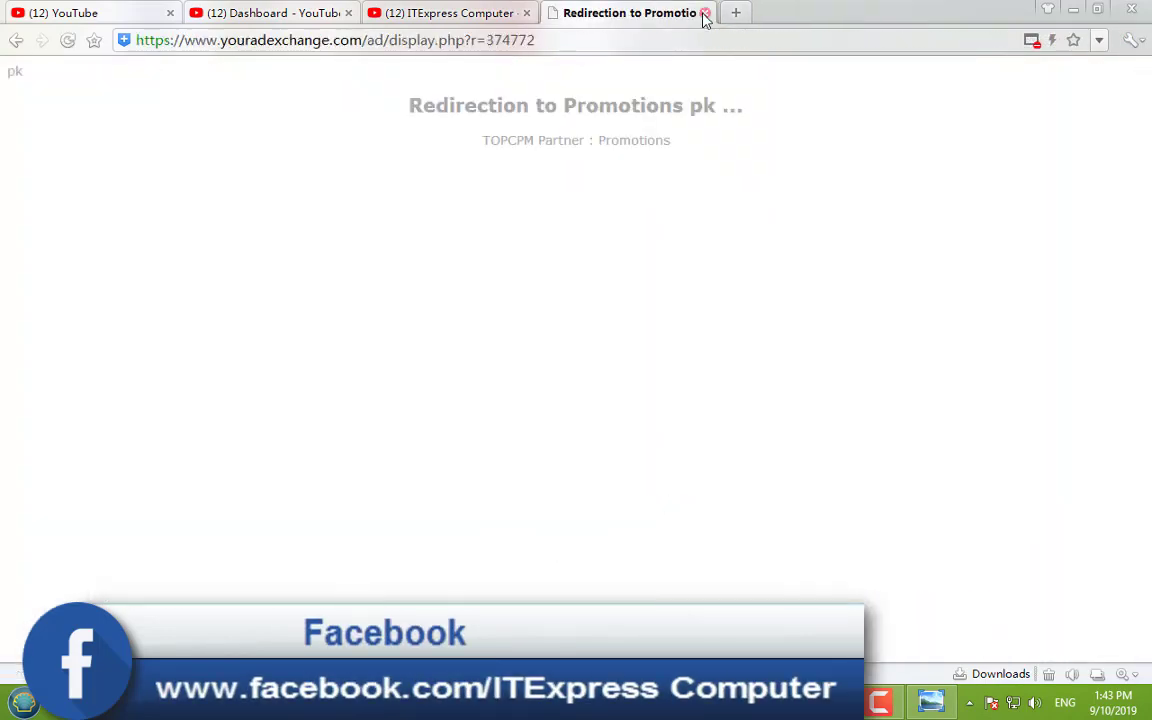
# - Close the ad tab, open the first video in a new tab and expand its description
pyautogui.click(705, 14)
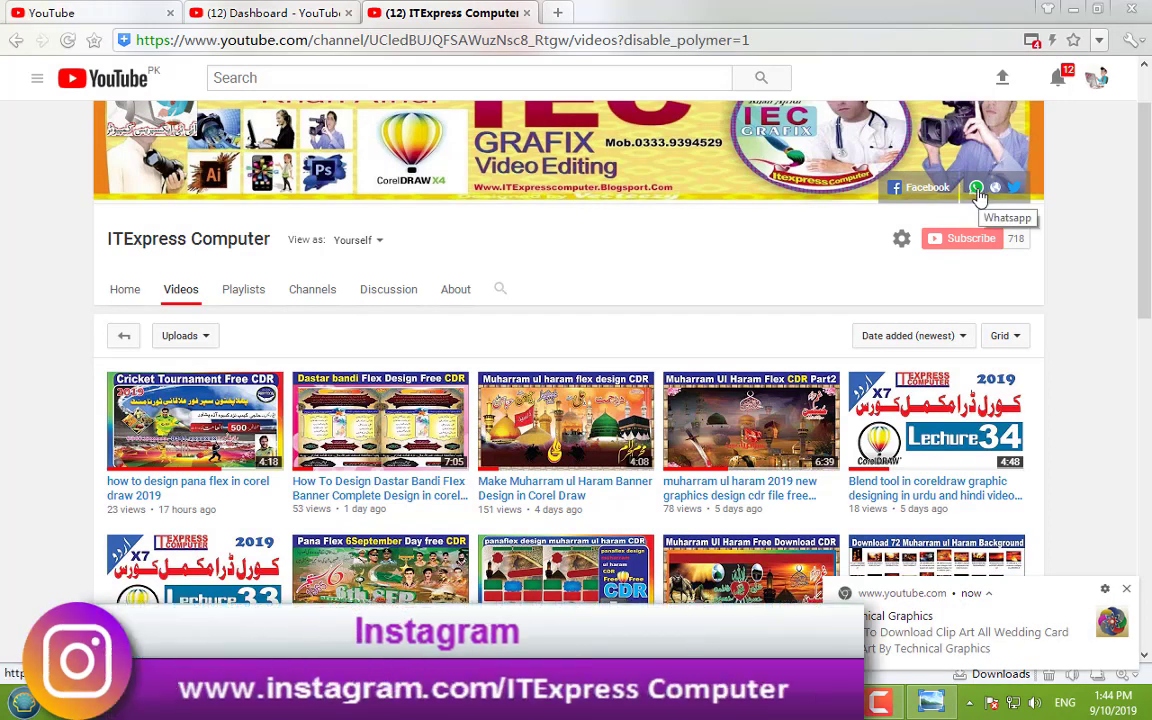
pyautogui.rightClick(205, 487)
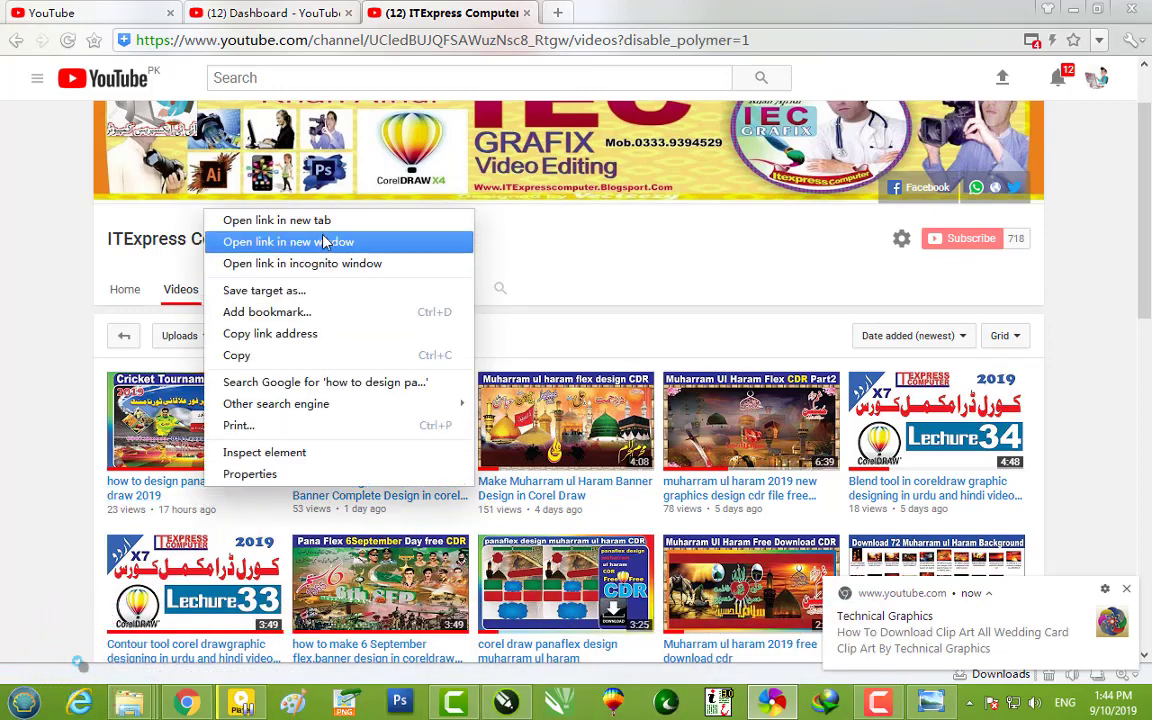
pyautogui.click(300, 220)
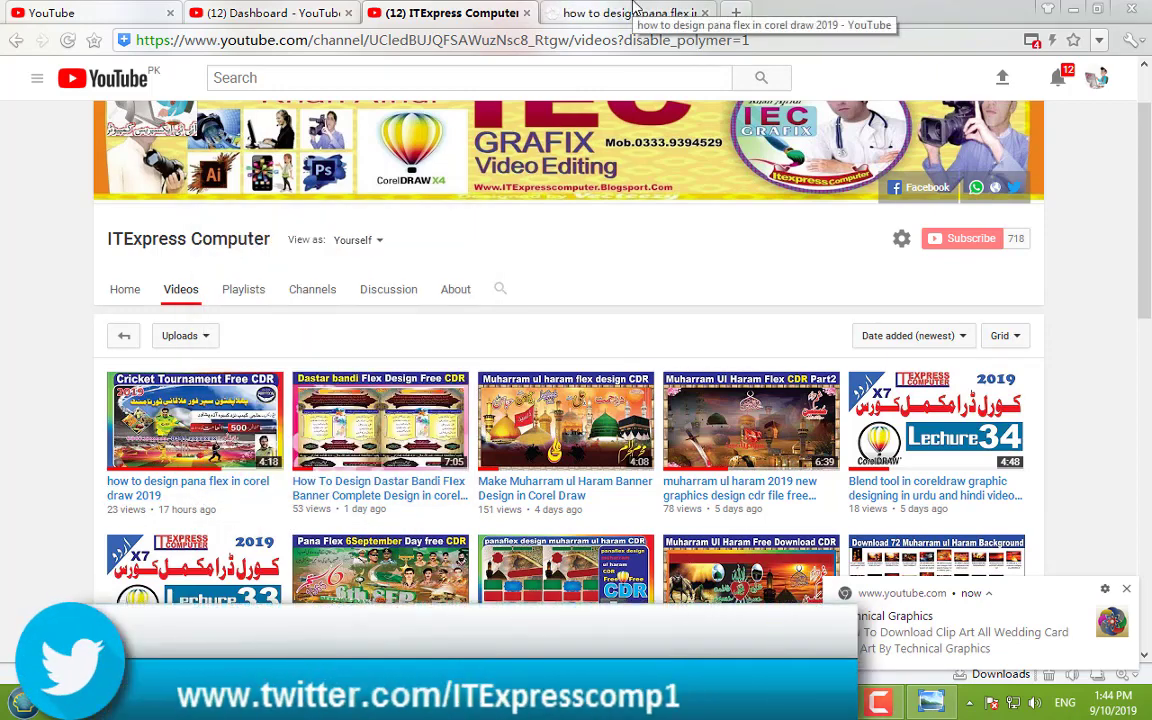
pyautogui.click(632, 10)
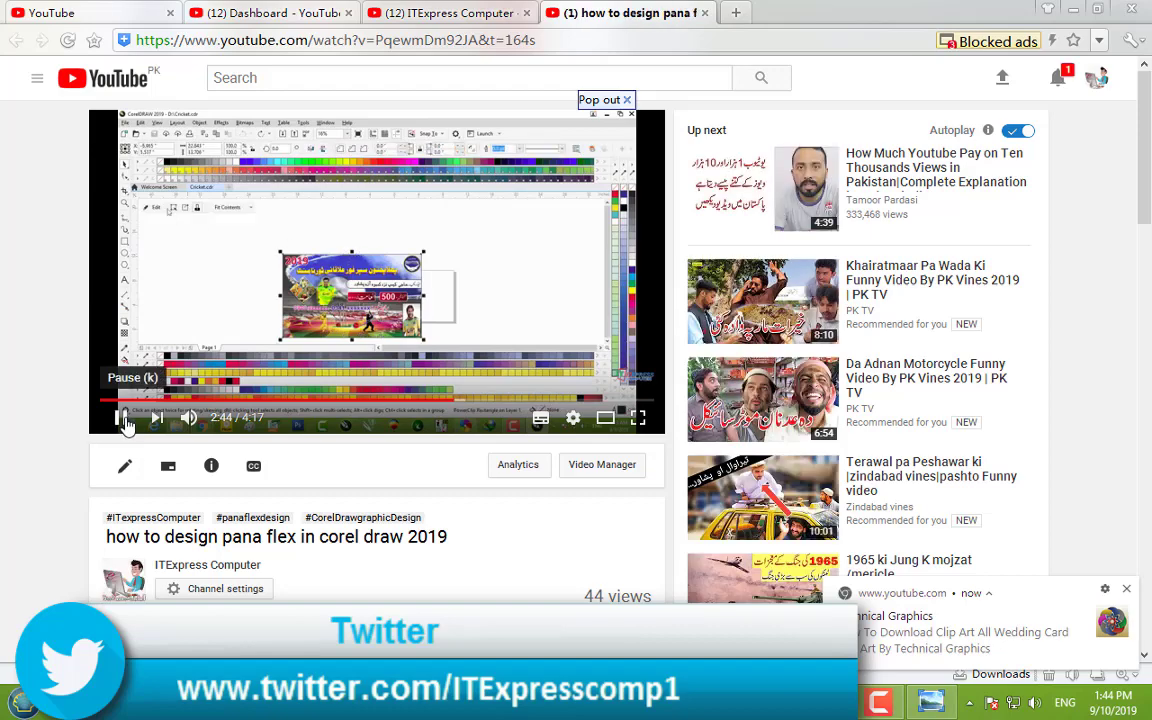
pyautogui.scroll(-3, 300, 450)
pyautogui.click(393, 483)
pyautogui.scroll(-2, 370, 470)
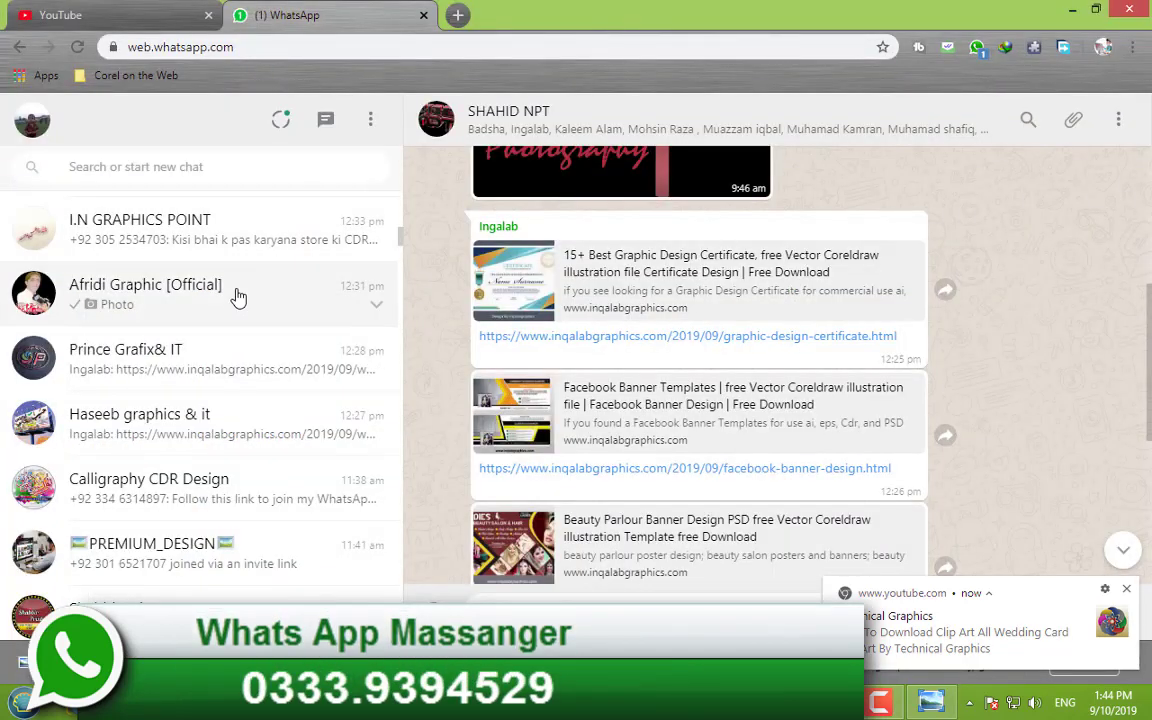
# - Open the graphics group chat in WhatsApp Web and scroll through its shared images
pyautogui.click(237, 298)
pyautogui.scroll(1, 604, 255)
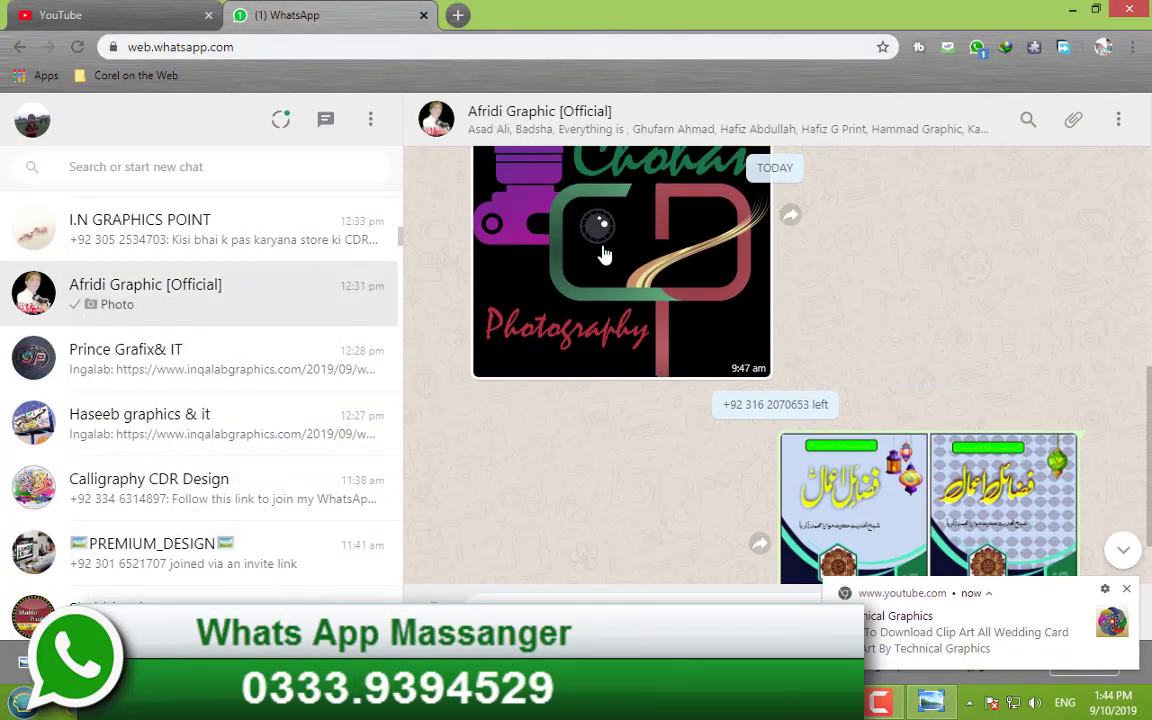
pyautogui.scroll(-1, 922, 186)
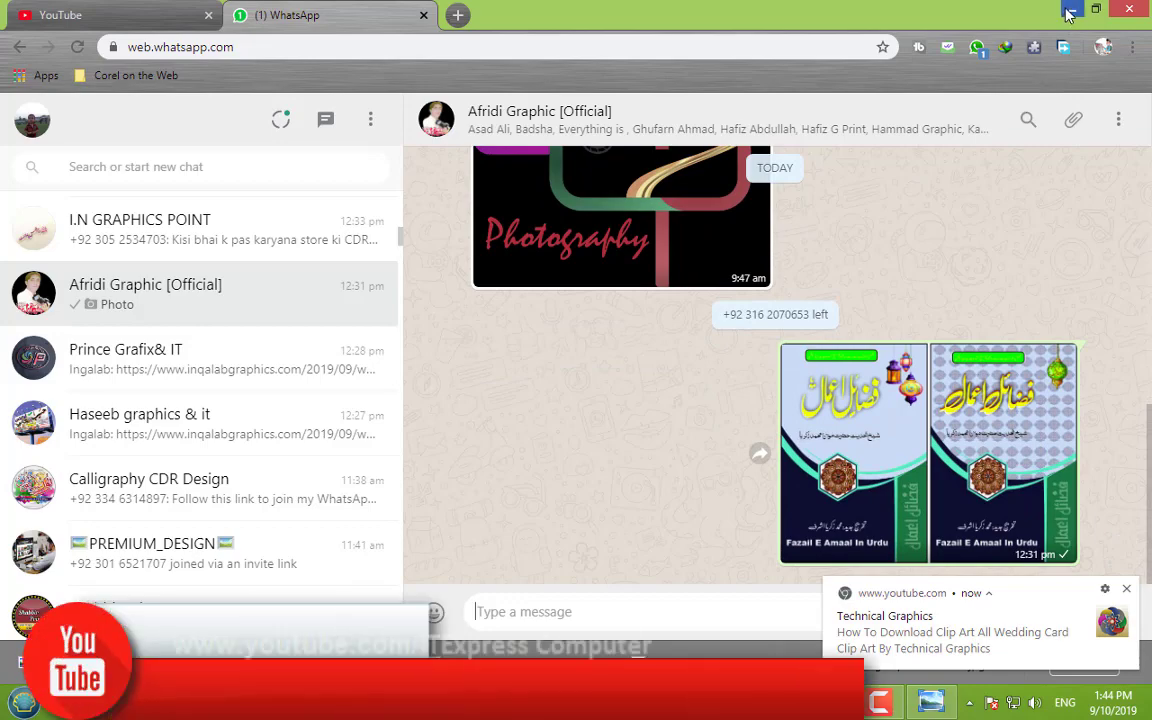
# - Minimize WhatsApp and YouTube, then zoom in and out on the mandala sheet in Photo Viewer
pyautogui.click(1068, 11)
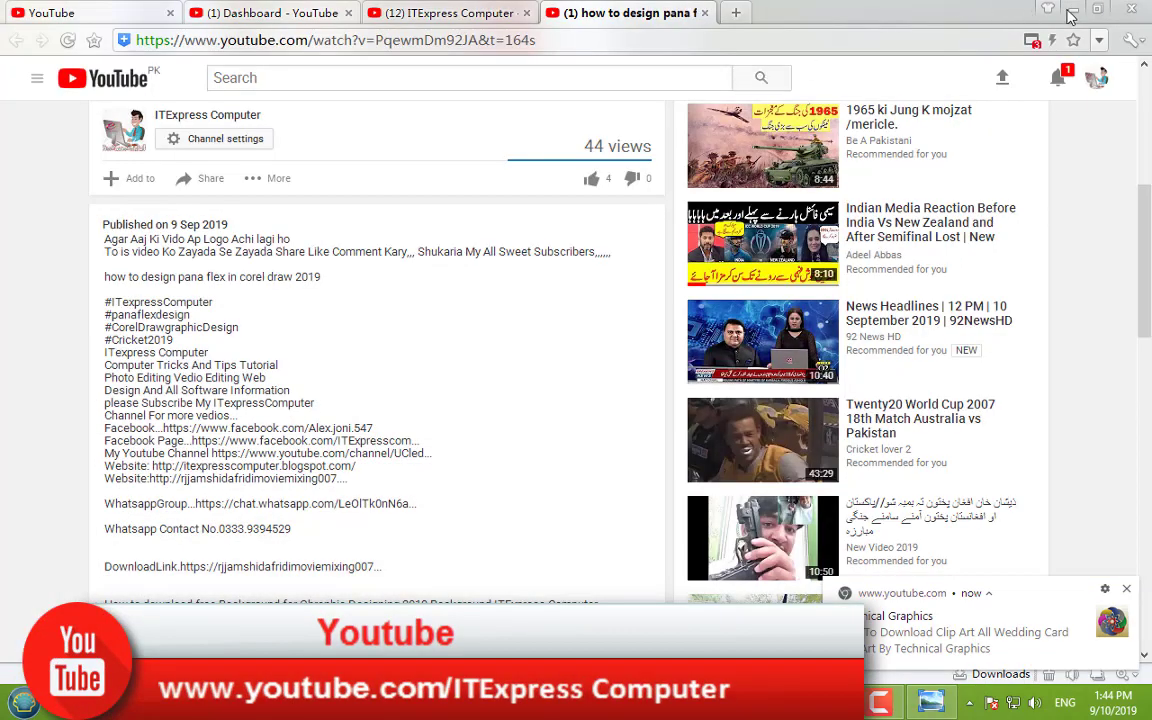
pyautogui.click(1068, 12)
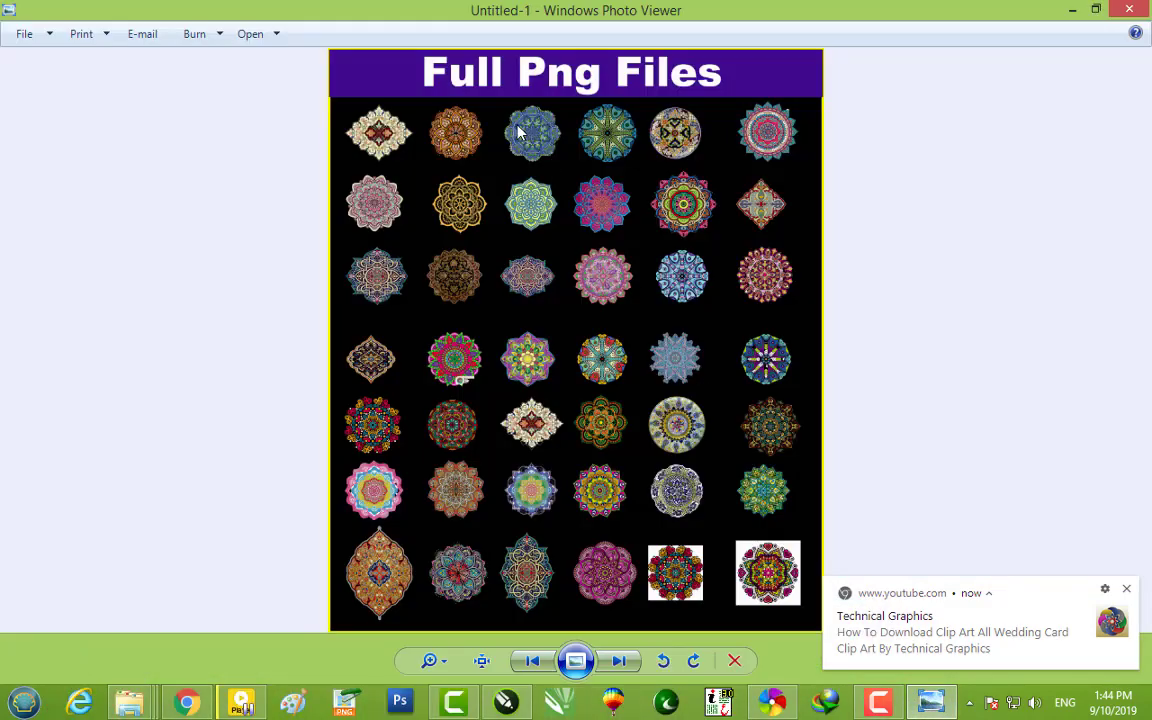
pyautogui.scroll(2, 497, 291)
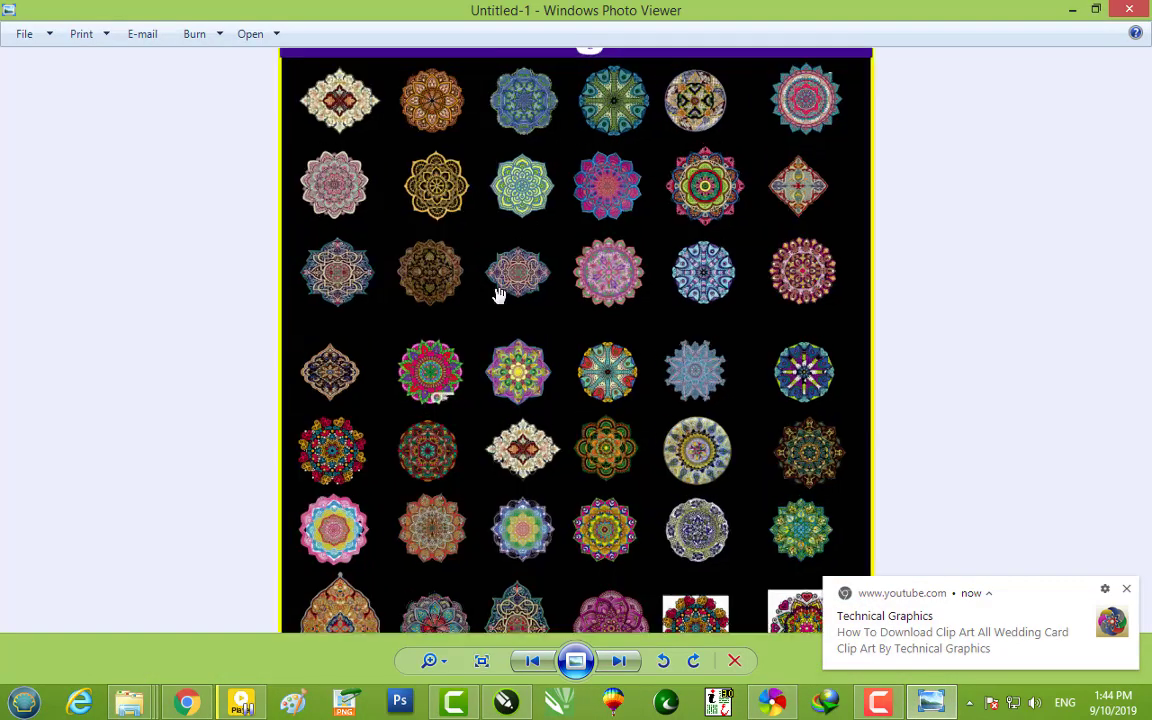
pyautogui.scroll(2, 499, 295)
pyautogui.scroll(-2, 391, 316)
pyautogui.scroll(-2, 391, 316)
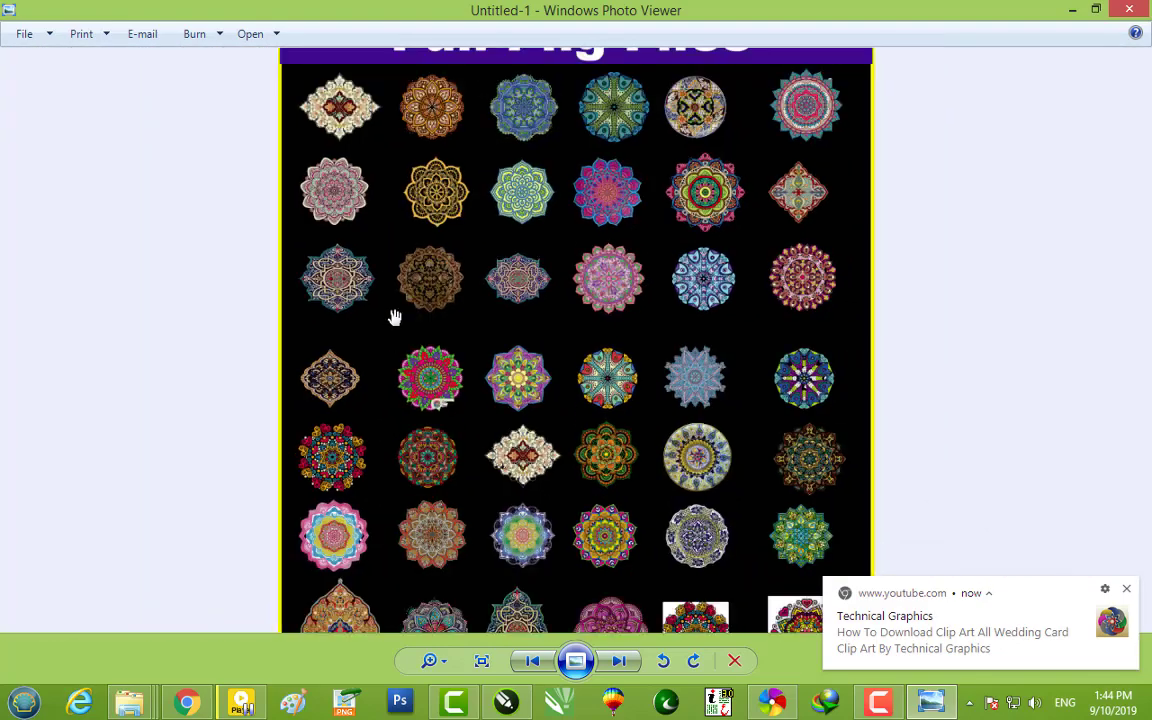
pyautogui.scroll(-1, 405, 320)
pyautogui.scroll(1, 509, 316)
pyautogui.scroll(-1, 514, 320)
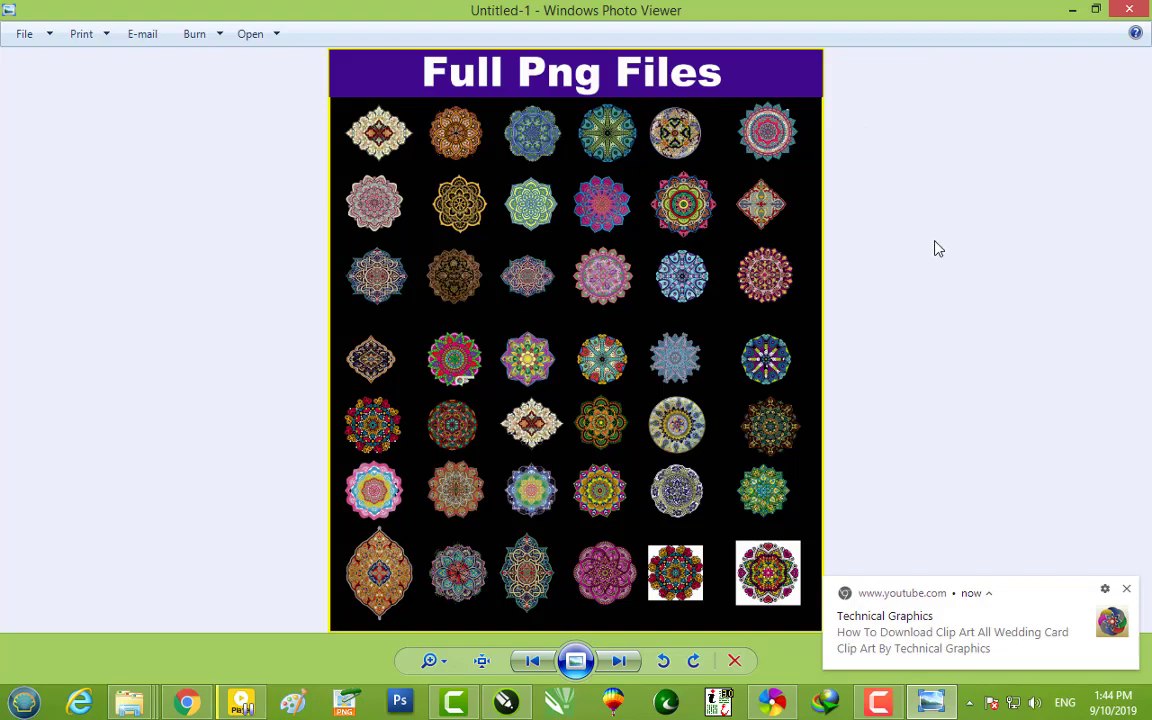
pyautogui.scroll(1, 640, 287)
pyautogui.scroll(1, 628, 291)
pyautogui.scroll(-2, 628, 292)
# - Close the ornament image and draw the tall 13.533 x 13.6 inch banner rectangle in CorelDRAW
pyautogui.click(1132, 10)
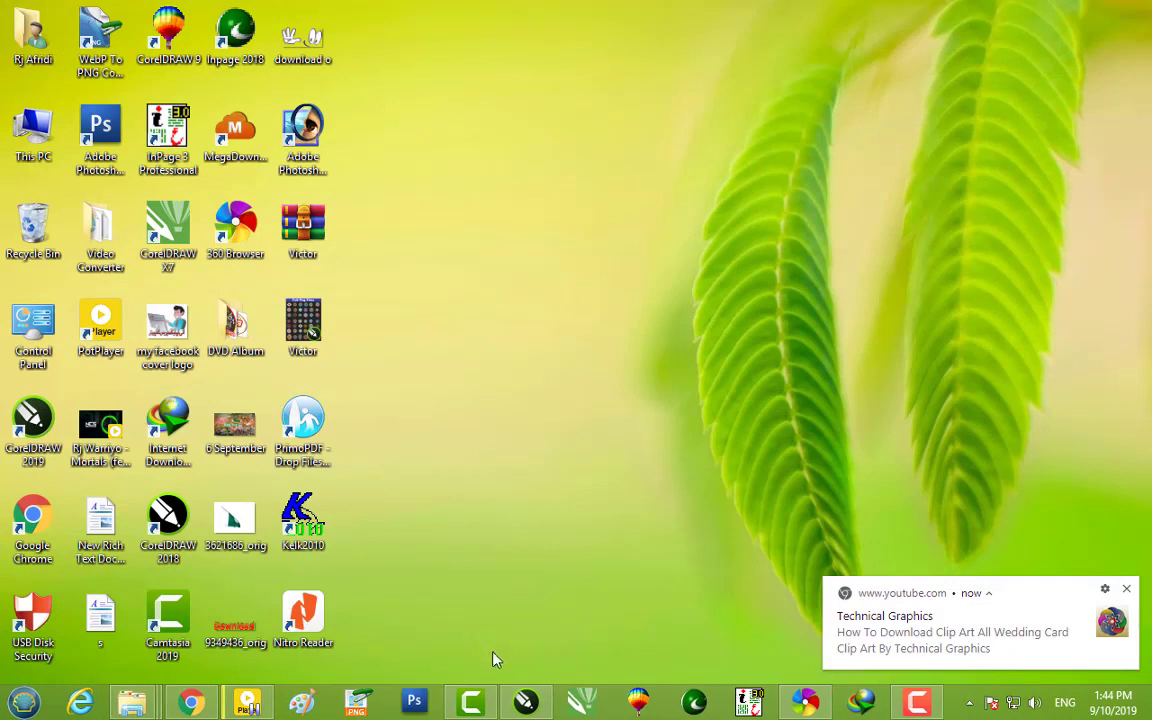
pyautogui.click(527, 703)
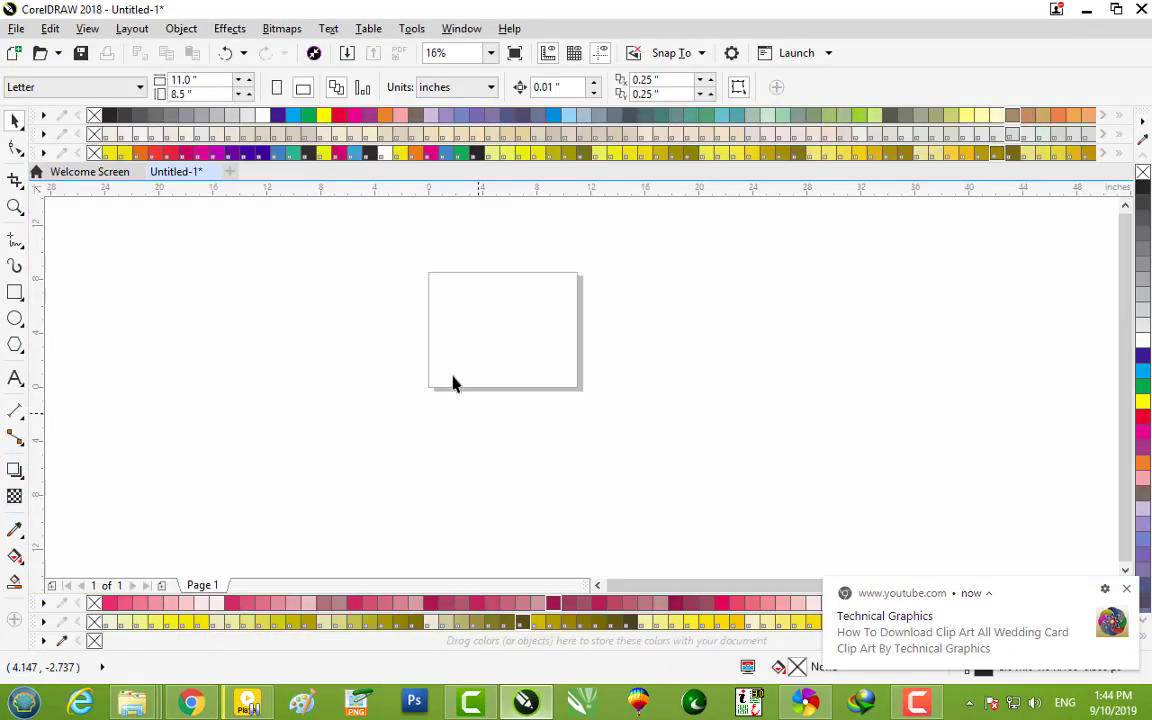
pyautogui.click(15, 292)
pyautogui.moveTo(456, 290); pyautogui.dragTo(640, 472)
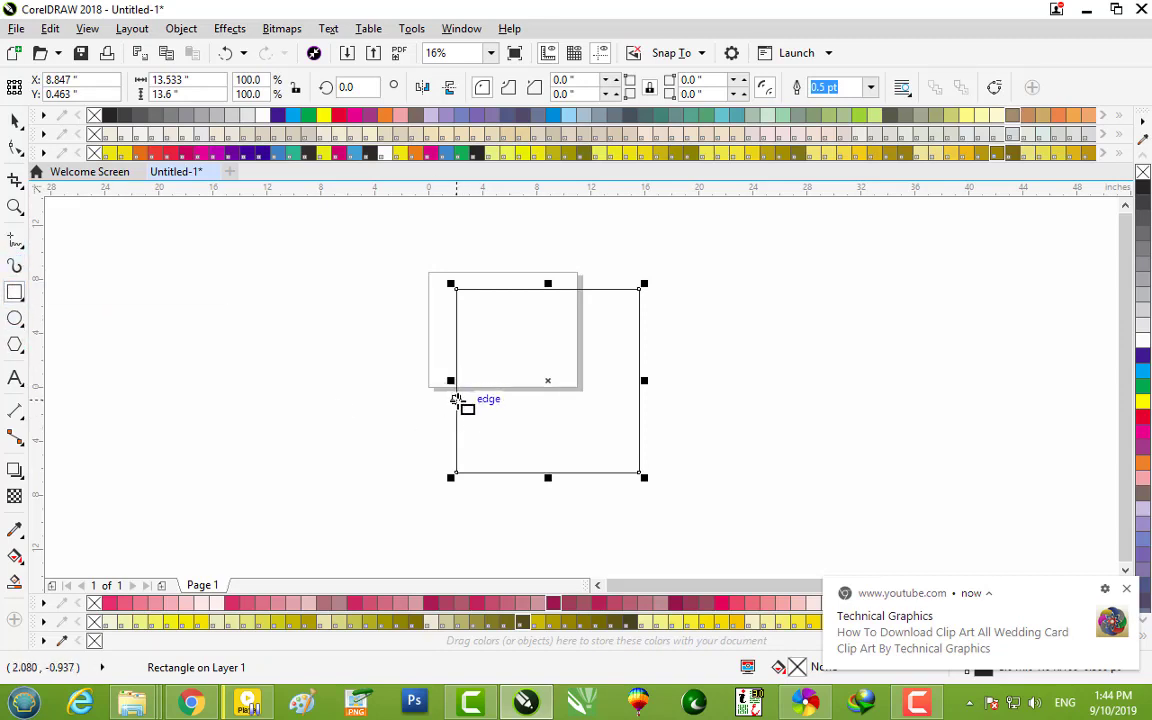
# - Draw a 13.533 x 5.333 inch rectangle across the banner's bottom and call up its Shape-tool options
pyautogui.moveTo(457, 399)
pyautogui.mouseDown()
pyautogui.moveTo(630, 483)
pyautogui.moveTo(641, 473)
pyautogui.mouseUp()
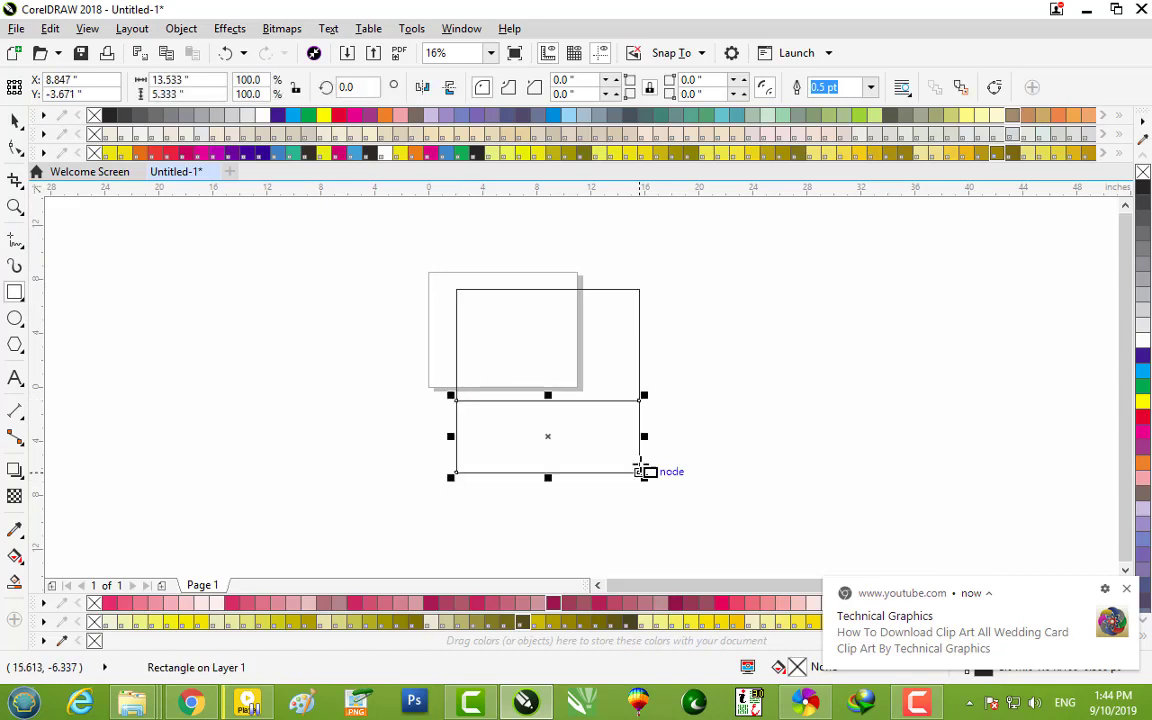
pyautogui.click(16, 150)
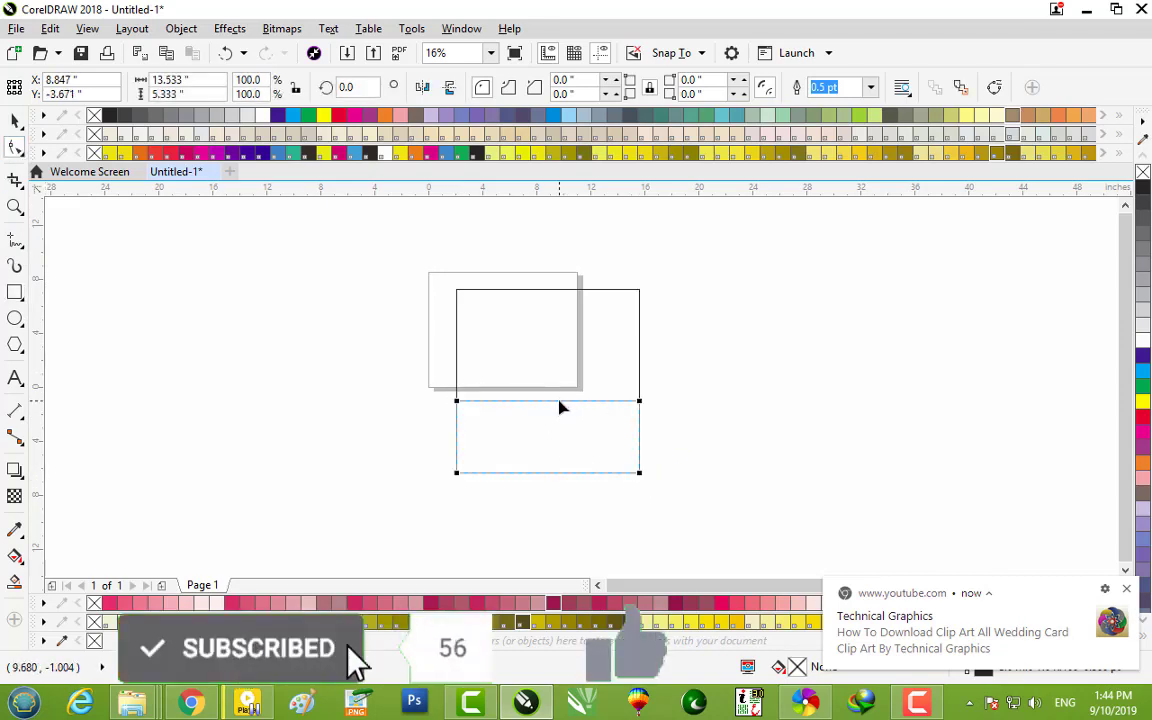
pyautogui.rightClick(560, 407)
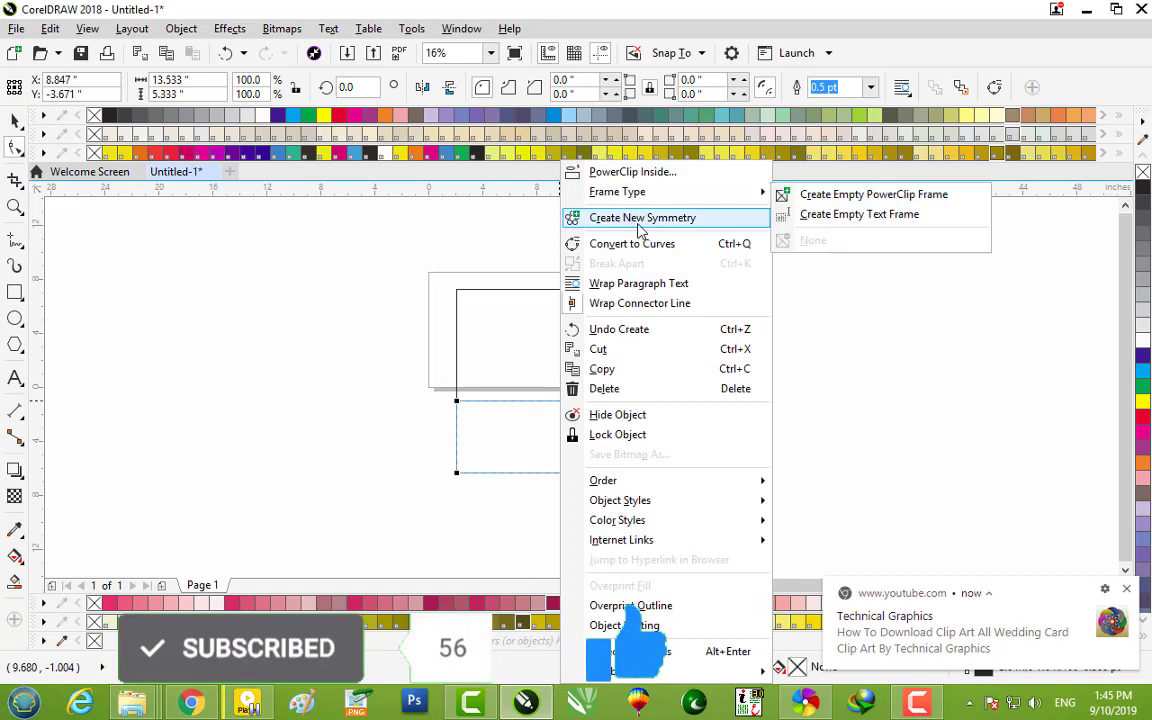
# - Convert the lower rectangle to curves and bend its top edge into a smooth wave
pyautogui.click(615, 243)
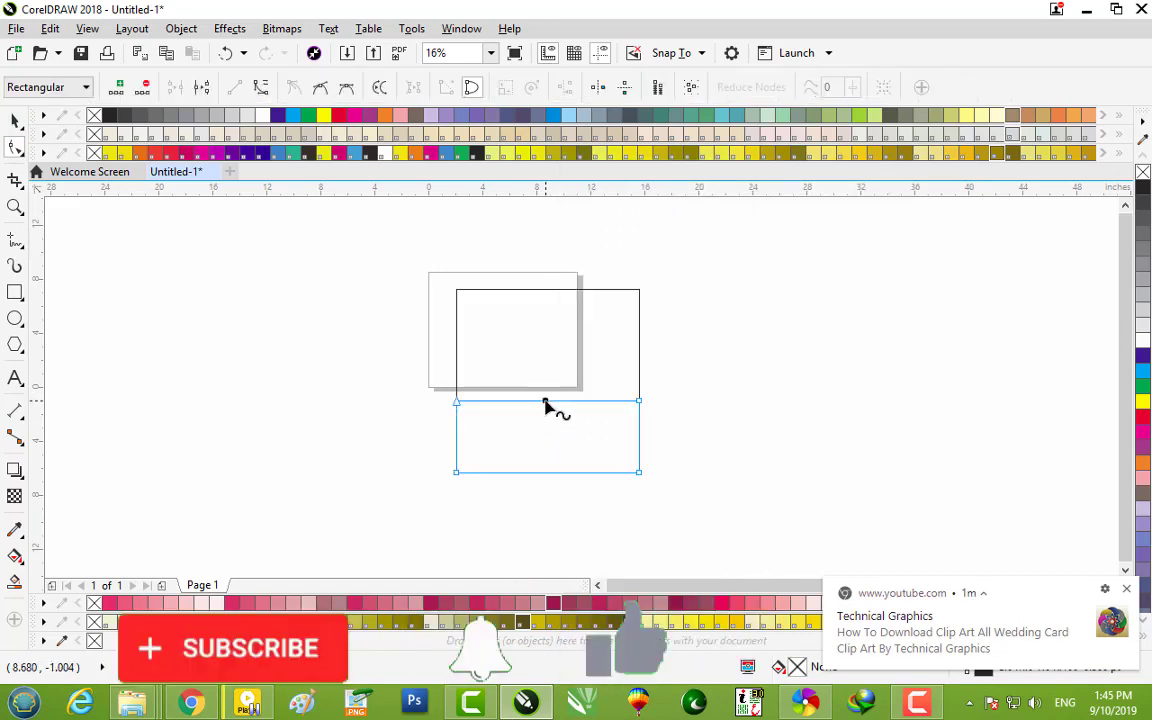
pyautogui.rightClick(545, 403)
pyautogui.click(647, 158)
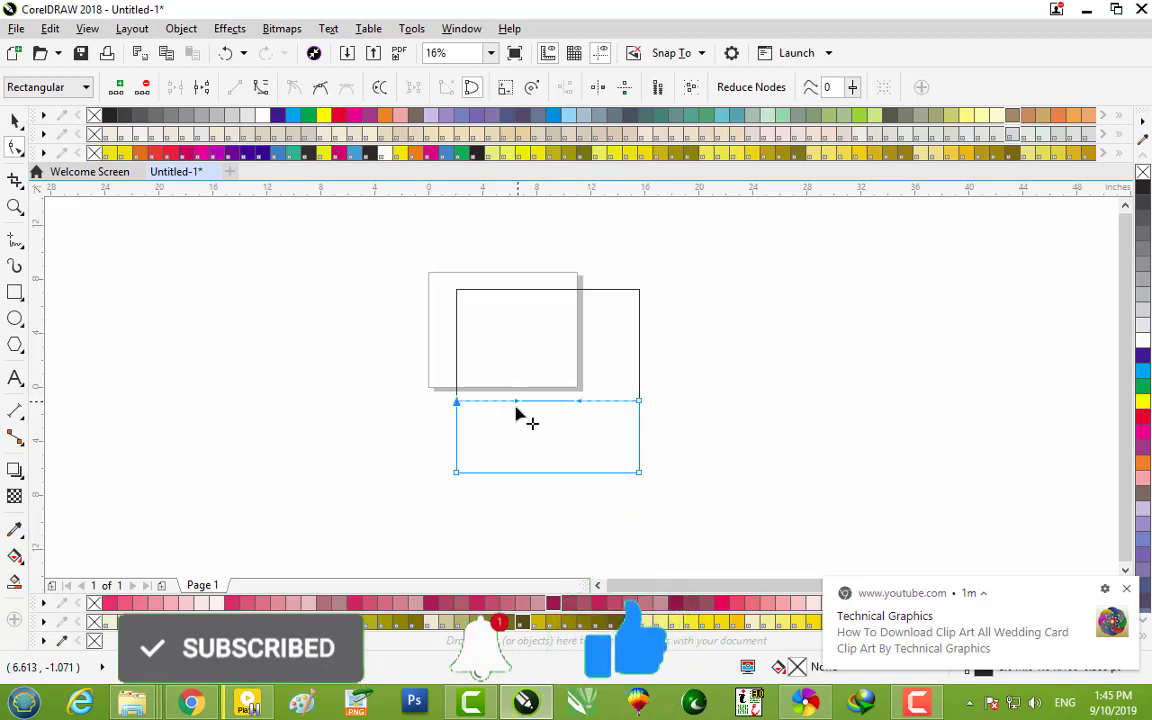
pyautogui.moveTo(493, 470); pyautogui.dragTo(564, 485)
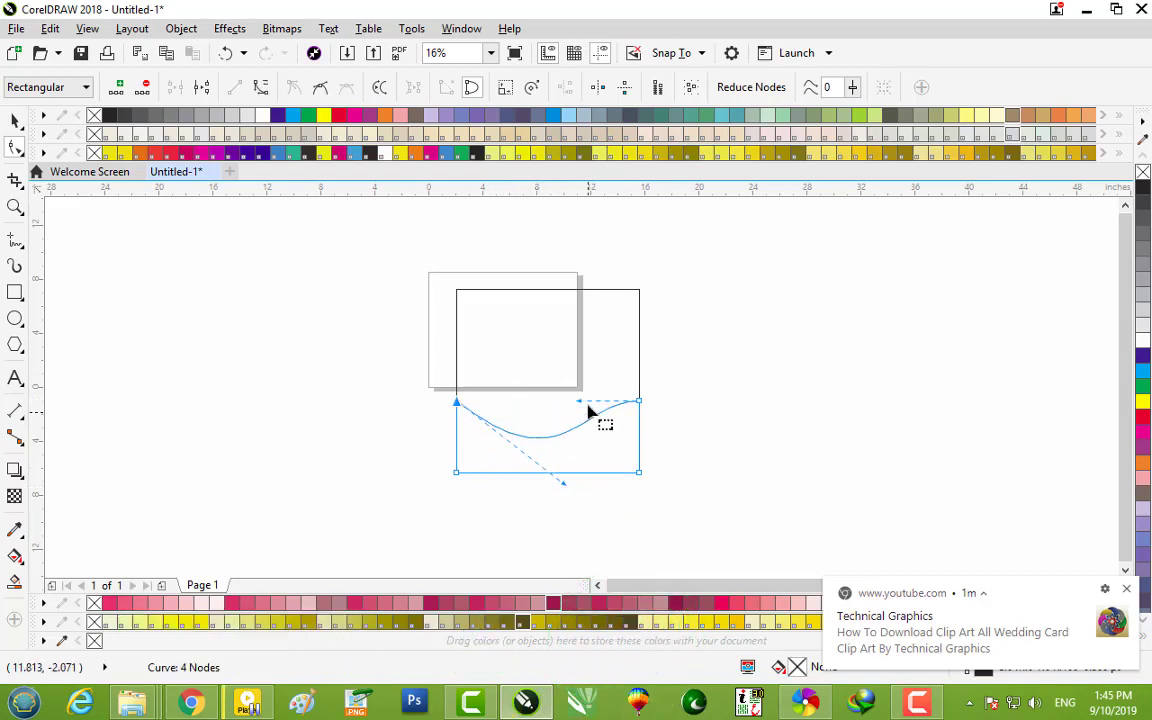
pyautogui.moveTo(593, 416); pyautogui.dragTo(580, 361)
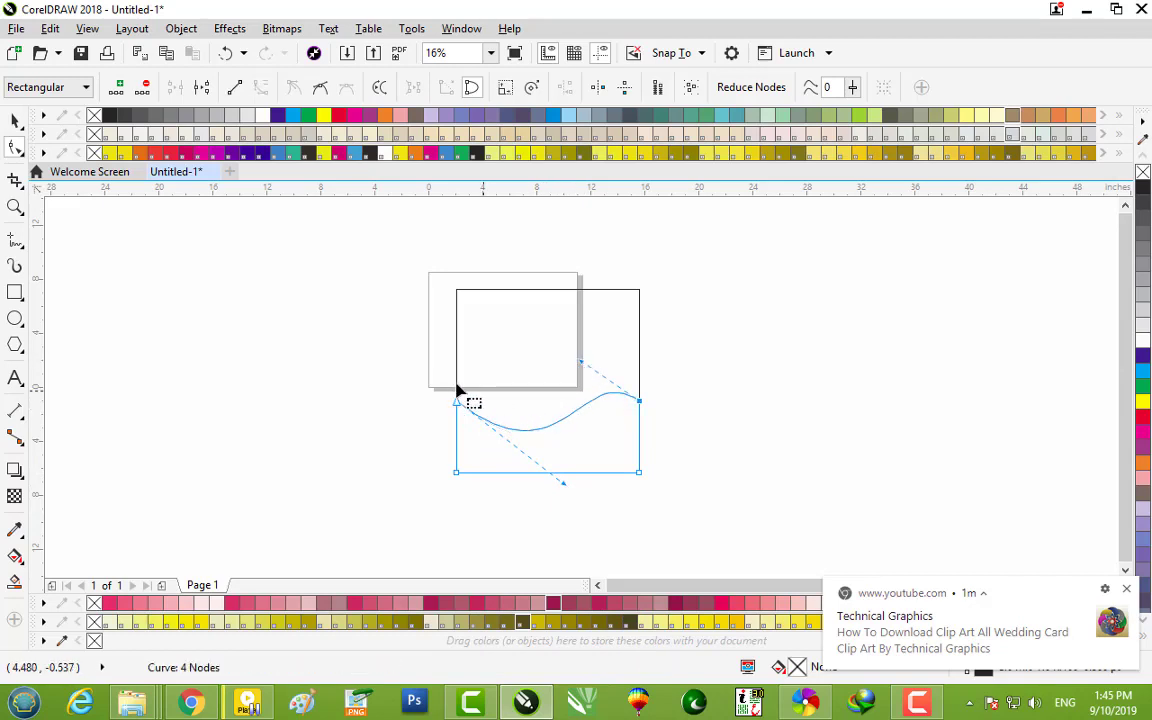
# - Fill the wave shape green and the tall banner rectangle 10% Black
pyautogui.press('space')
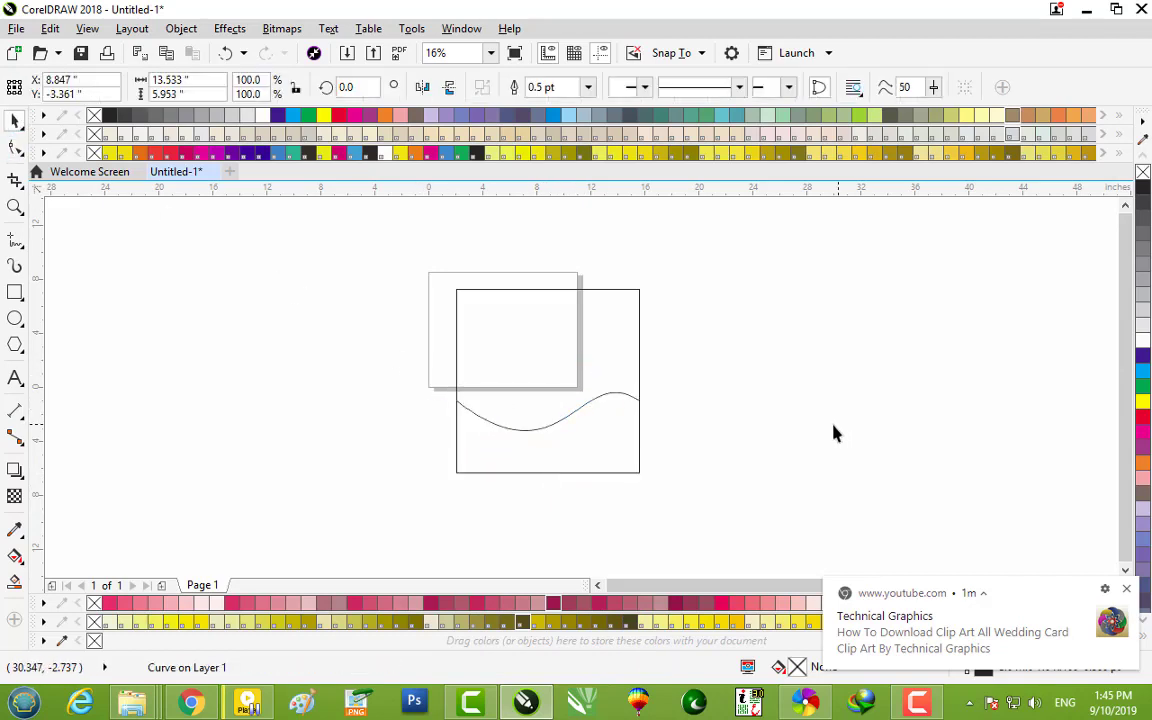
pyautogui.click(836, 432)
pyautogui.click(609, 432)
pyautogui.click(1143, 390)
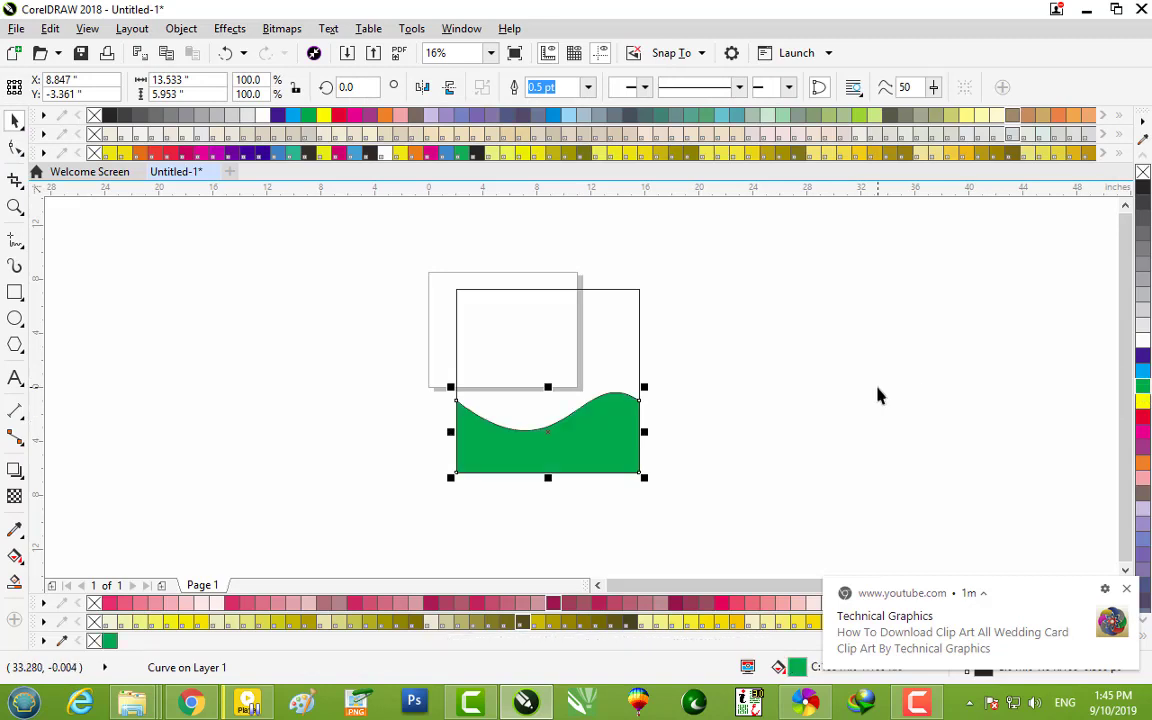
pyautogui.click(922, 280)
pyautogui.click(588, 313)
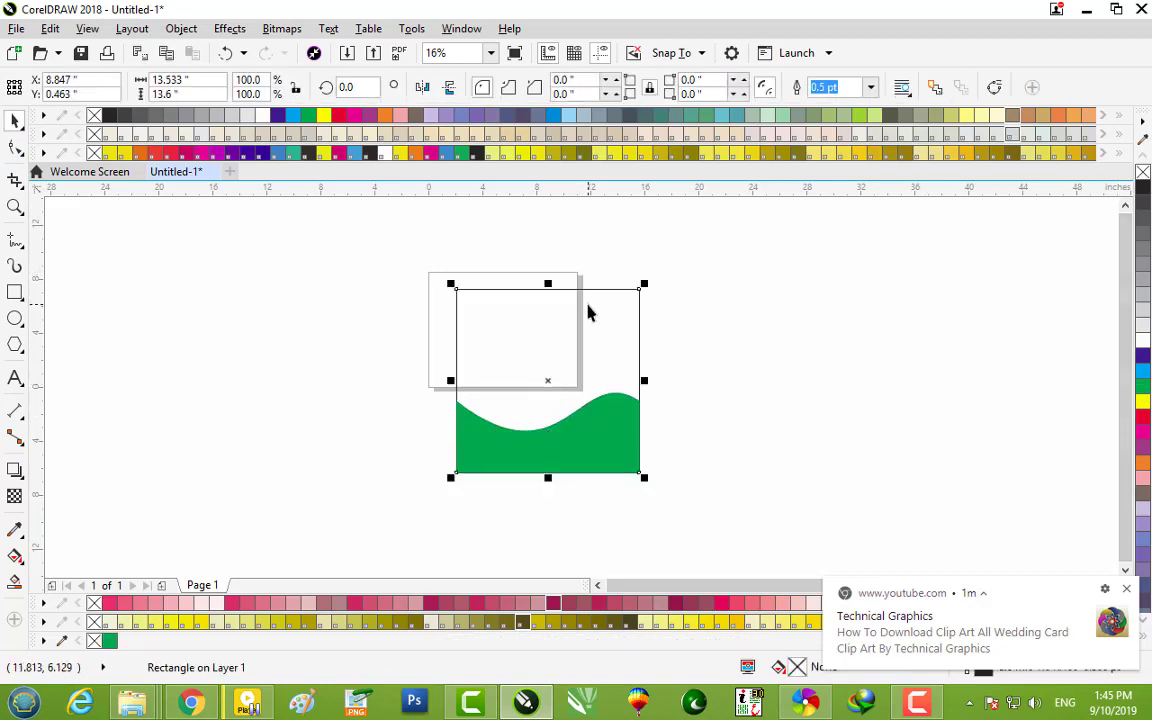
pyautogui.click(1143, 327)
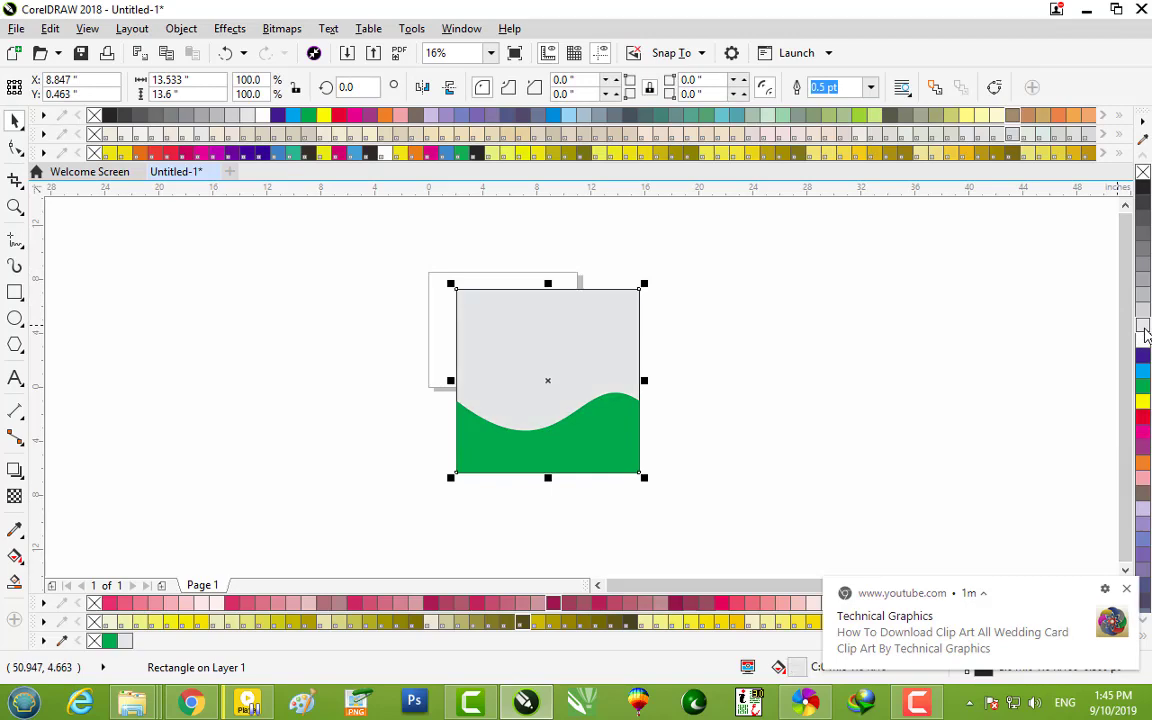
pyautogui.click(948, 350)
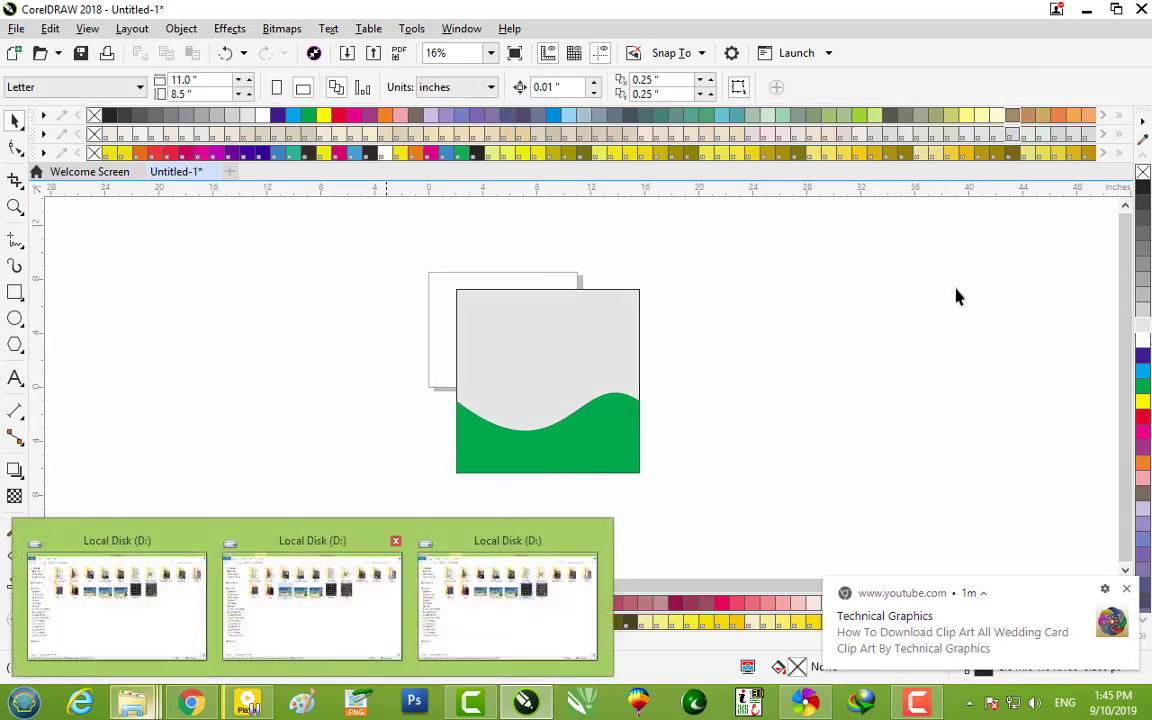
# - Drag the 'Full Png Files' mandala PNG from the desktop into the CorelDRAW document
pyautogui.click(1086, 9)
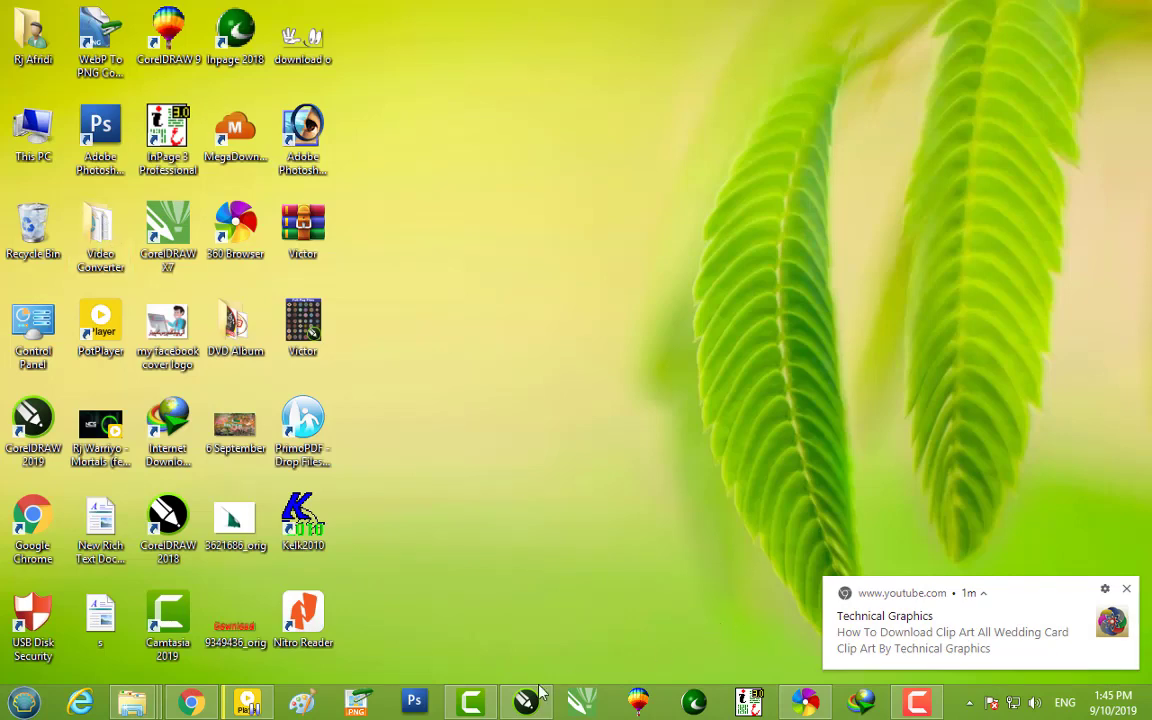
pyautogui.moveTo(715, 570)
pyautogui.mouseDown()
pyautogui.moveTo(528, 695)
pyautogui.moveTo(800, 375)
pyautogui.mouseUp()
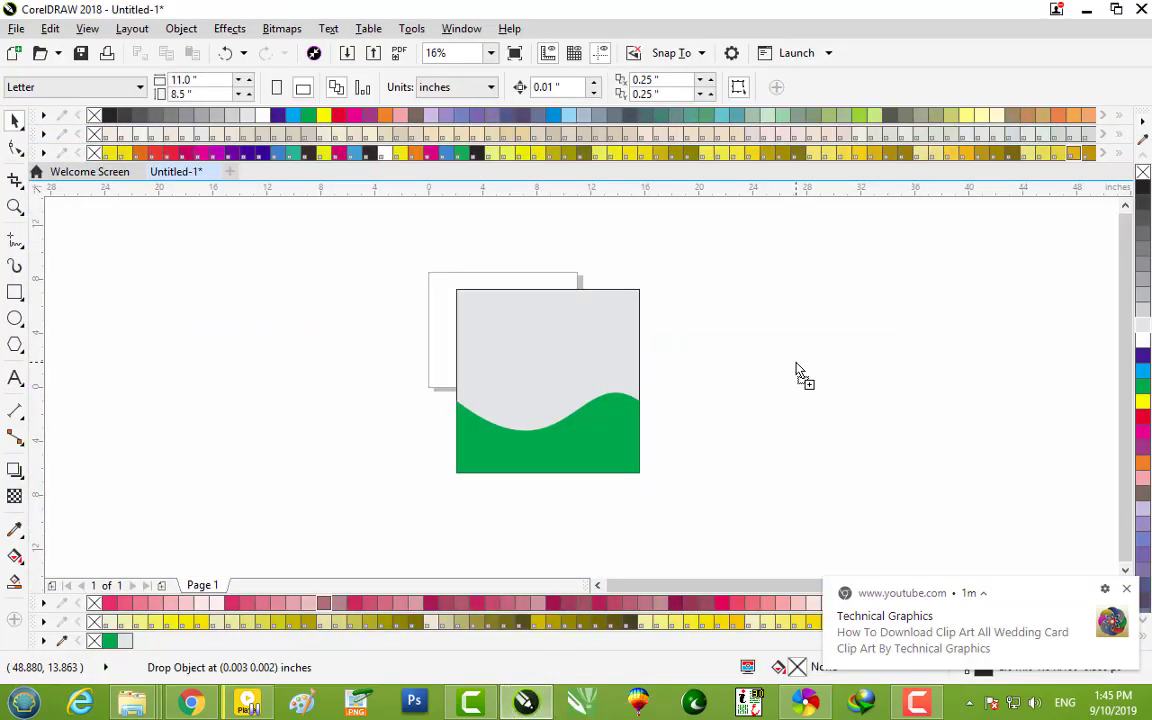
pyautogui.moveTo(800, 372); pyautogui.dragTo(165, 378)
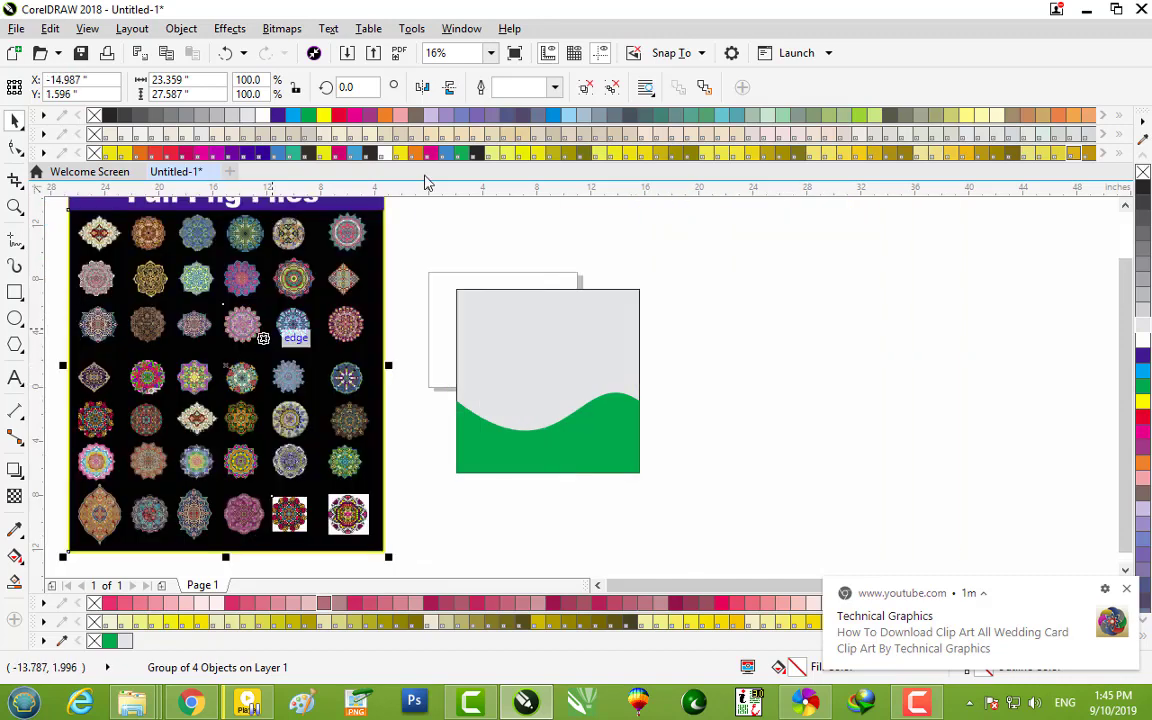
# - Ungroup all the ornaments in the mandala clip-art sheet
pyautogui.click(594, 88)
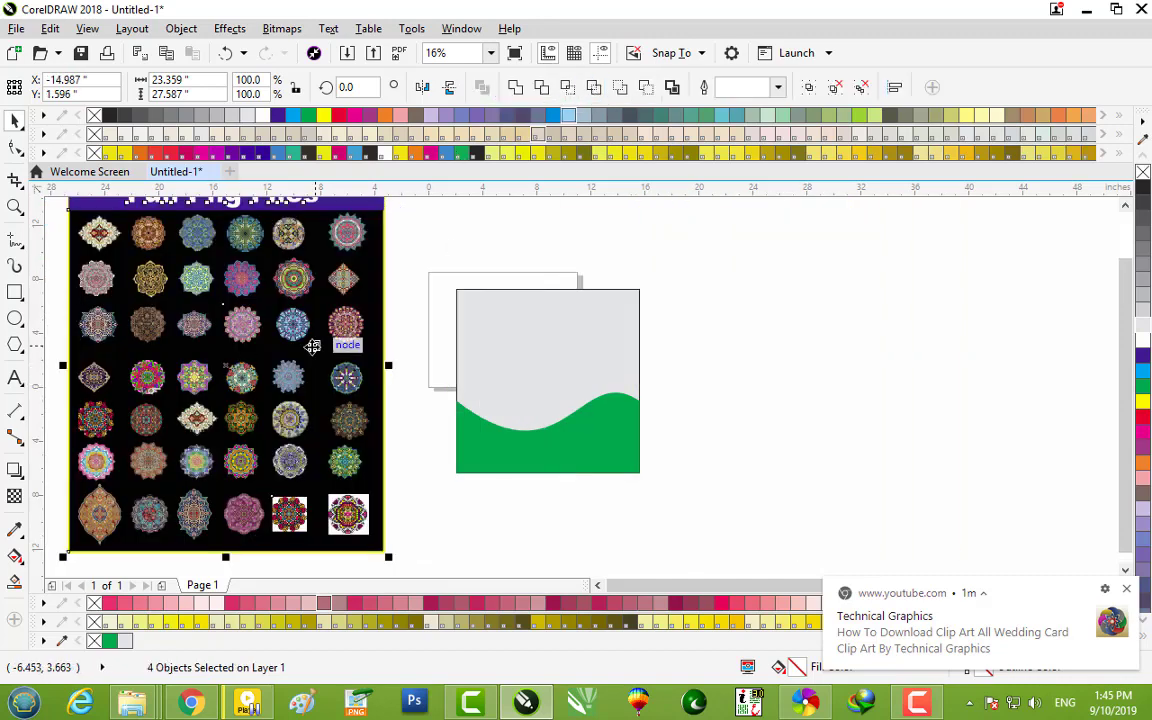
pyautogui.click(700, 284)
pyautogui.click(314, 312)
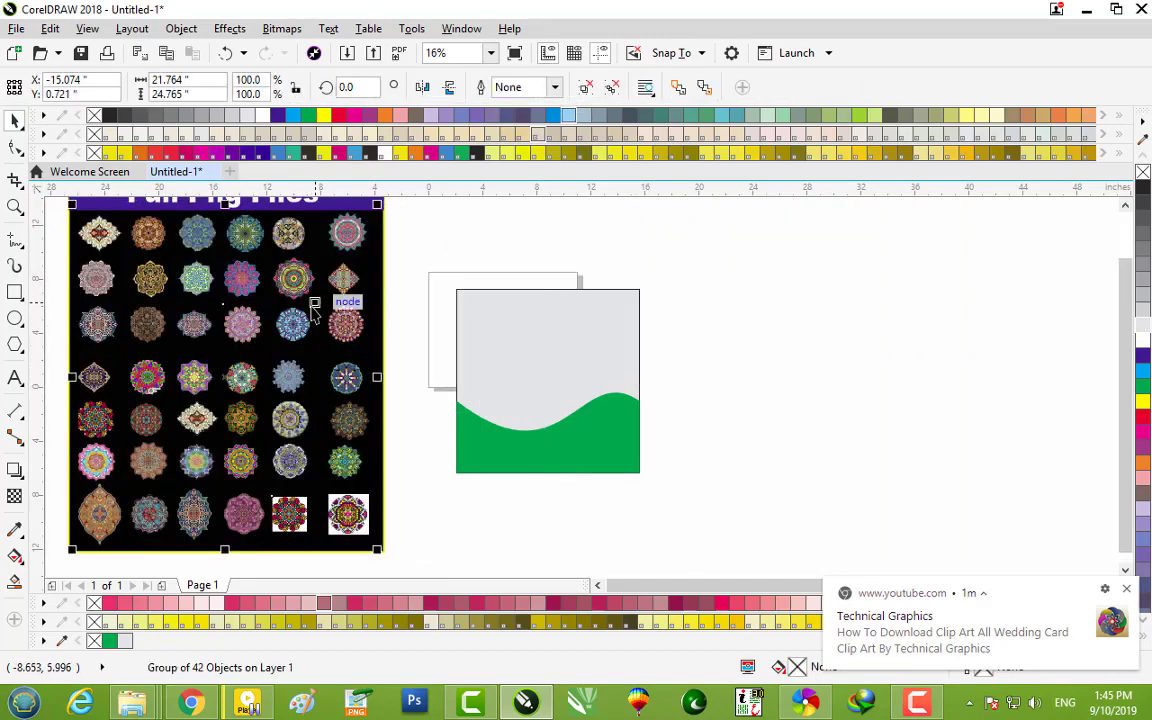
pyautogui.click(585, 88)
pyautogui.click(684, 255)
# - Pull one 3.113 x 2.733 inch diamond mandala out to the banner's right
pyautogui.scroll(2, 313, 353)
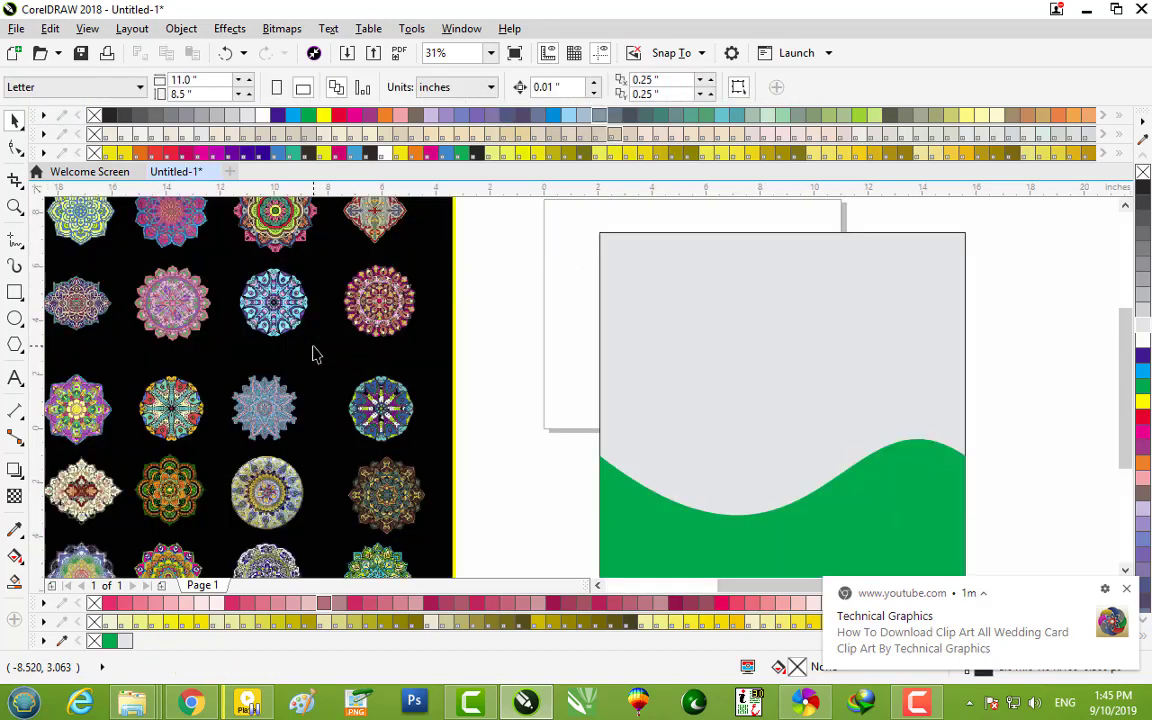
pyautogui.scroll(-2, 183, 412)
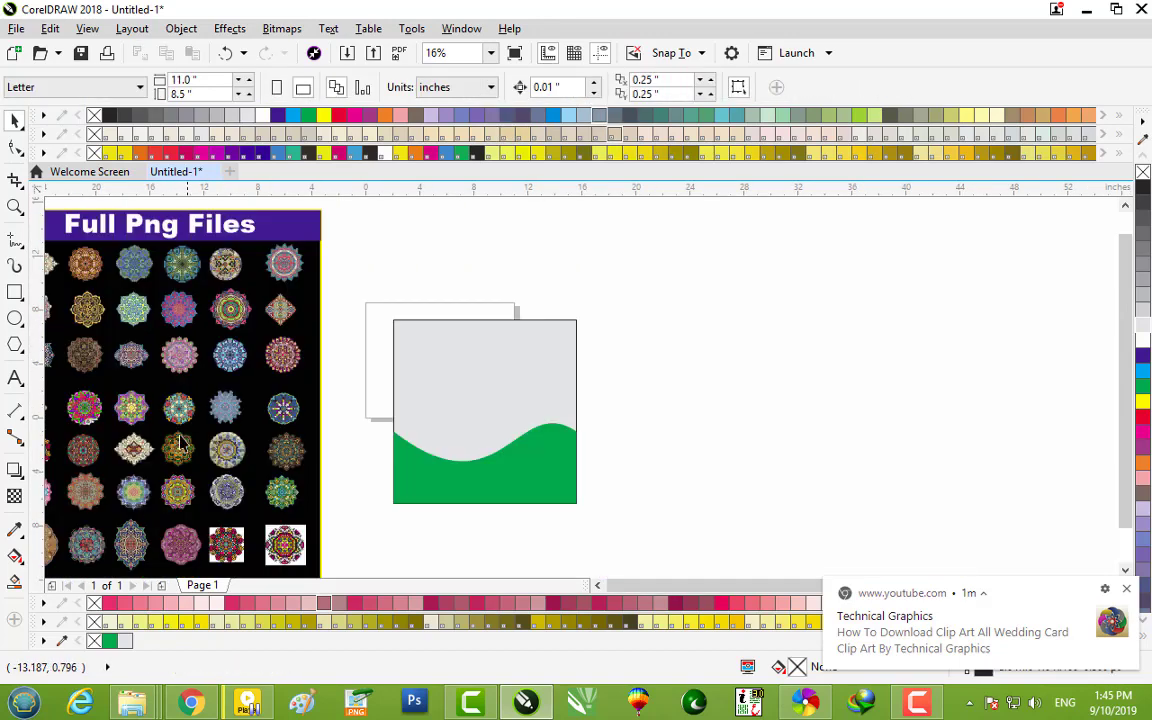
pyautogui.moveTo(137, 462)
pyautogui.mouseDown()
pyautogui.moveTo(432, 340)
pyautogui.moveTo(648, 336)
pyautogui.mouseUp()
# - Shrink the mandala to 1.86 x 1.633 inches and place a copy to its right
pyautogui.scroll(5, 648, 336)
pyautogui.scroll(-2, 648, 336)
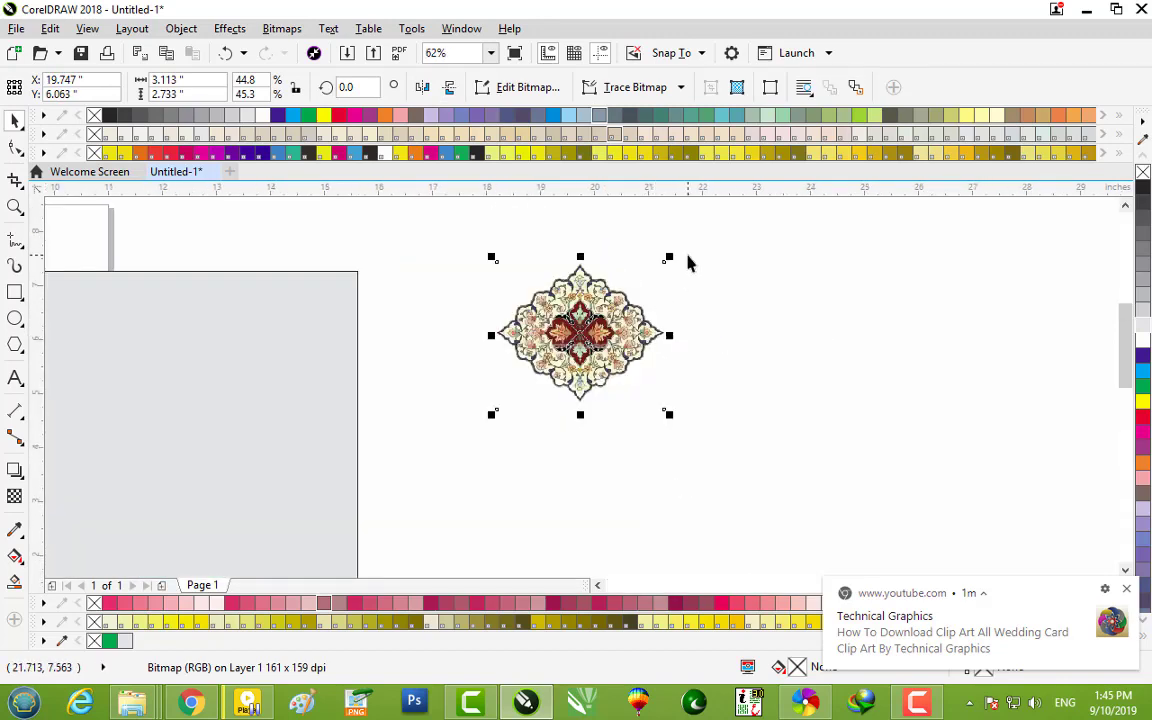
pyautogui.moveTo(669, 258); pyautogui.dragTo(629, 293)
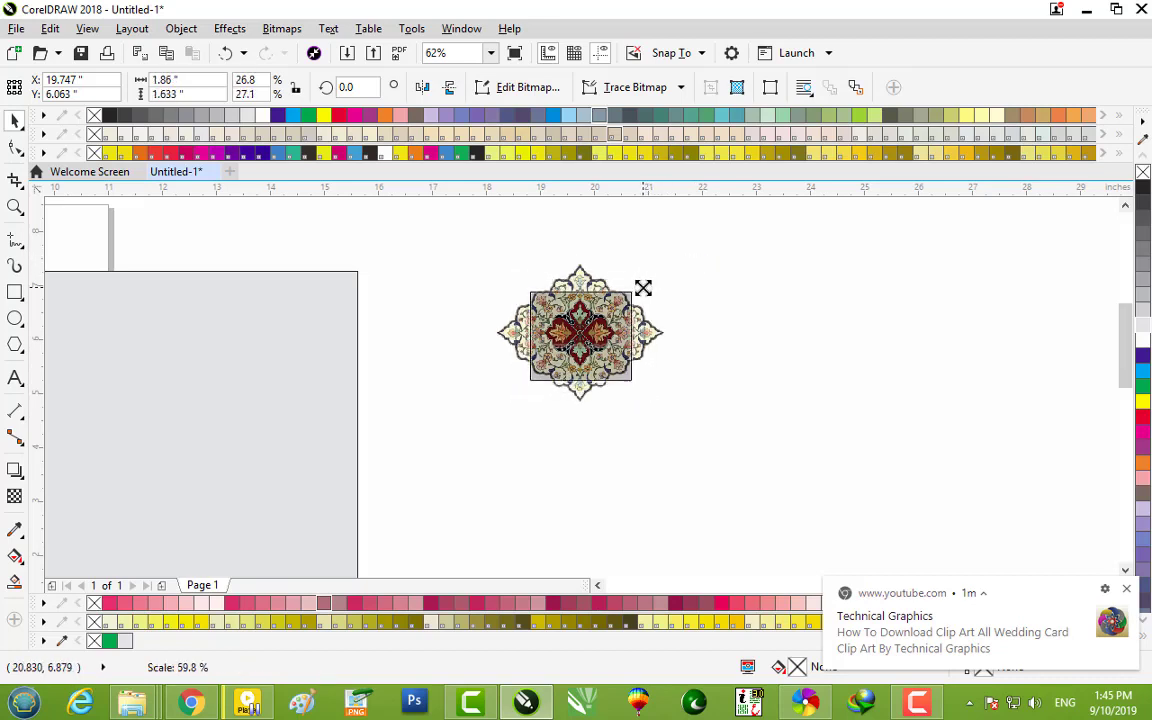
pyautogui.moveTo(599, 334); pyautogui.dragTo(782, 332)
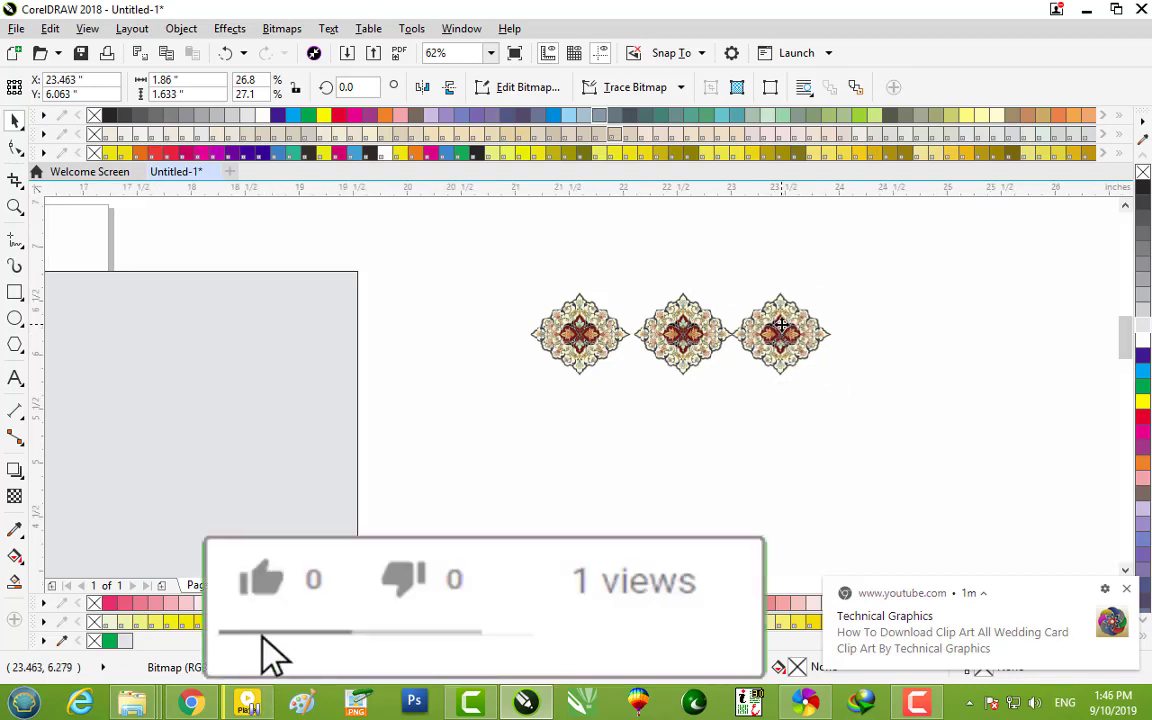
# - Space the three mandalas evenly and drag a copy of the trio rightward
pyautogui.scroll(2, 782, 332)
pyautogui.press('Right')
pyautogui.press('Right')
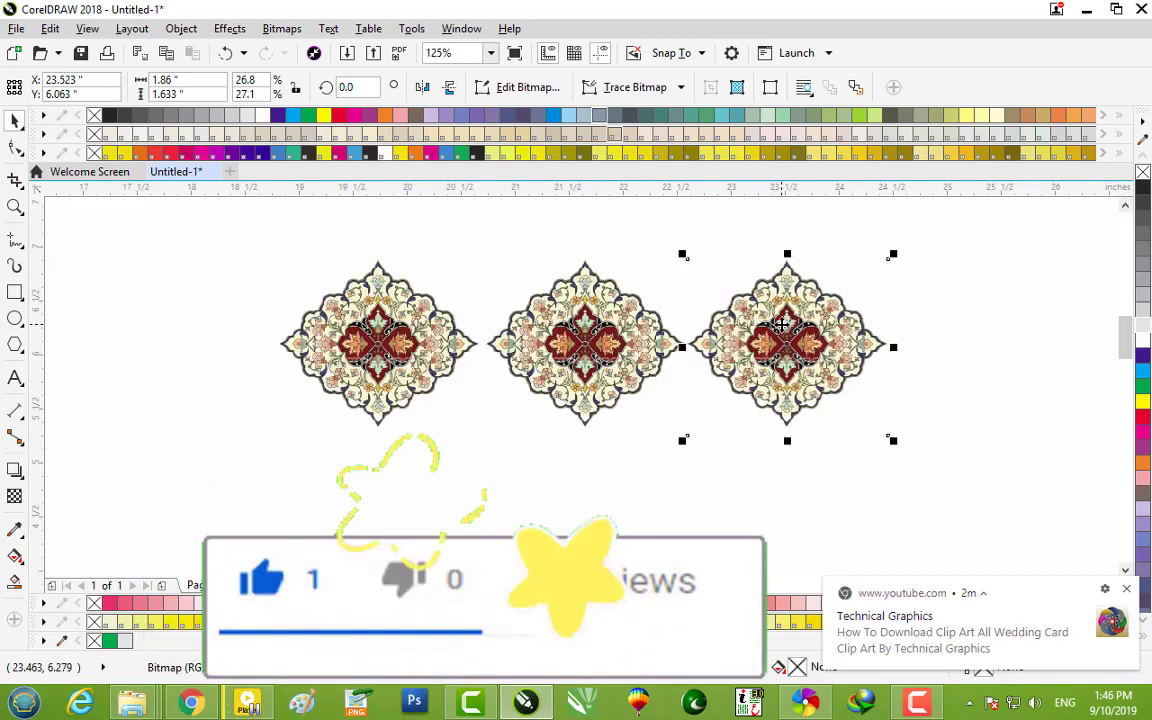
pyautogui.press('Right')
pyautogui.press('Right')
pyautogui.scroll(-2, 782, 325)
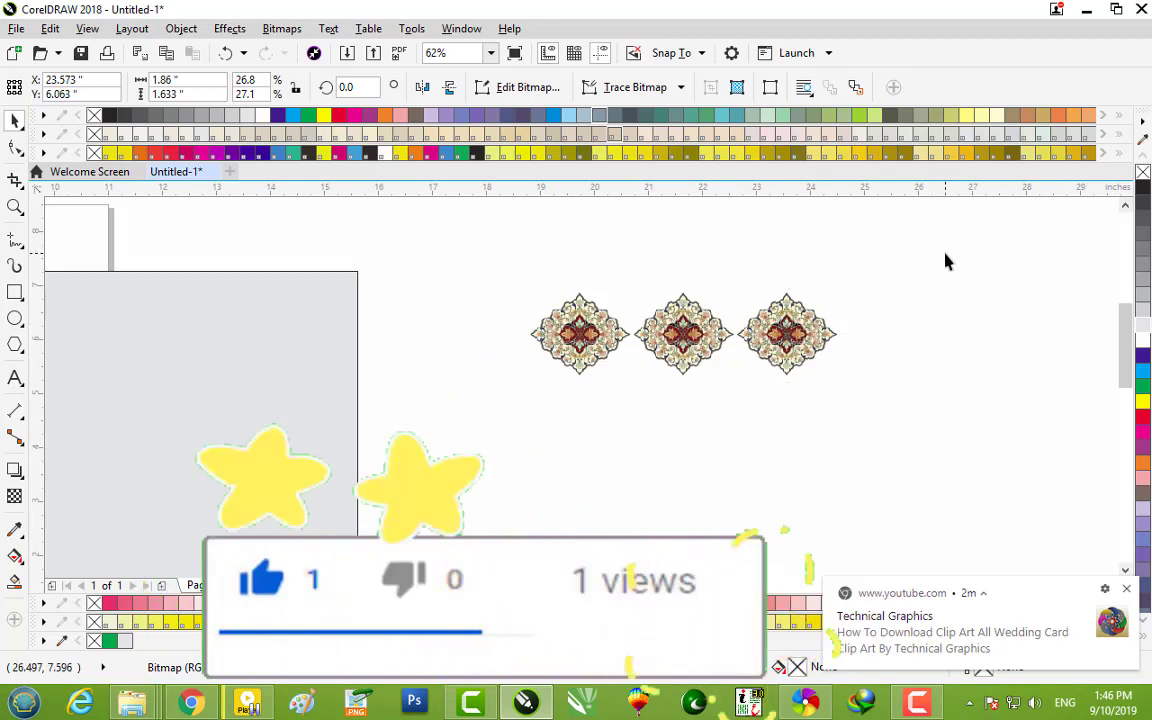
pyautogui.moveTo(929, 245); pyautogui.dragTo(463, 408)
pyautogui.moveTo(690, 333); pyautogui.dragTo(1008, 328)
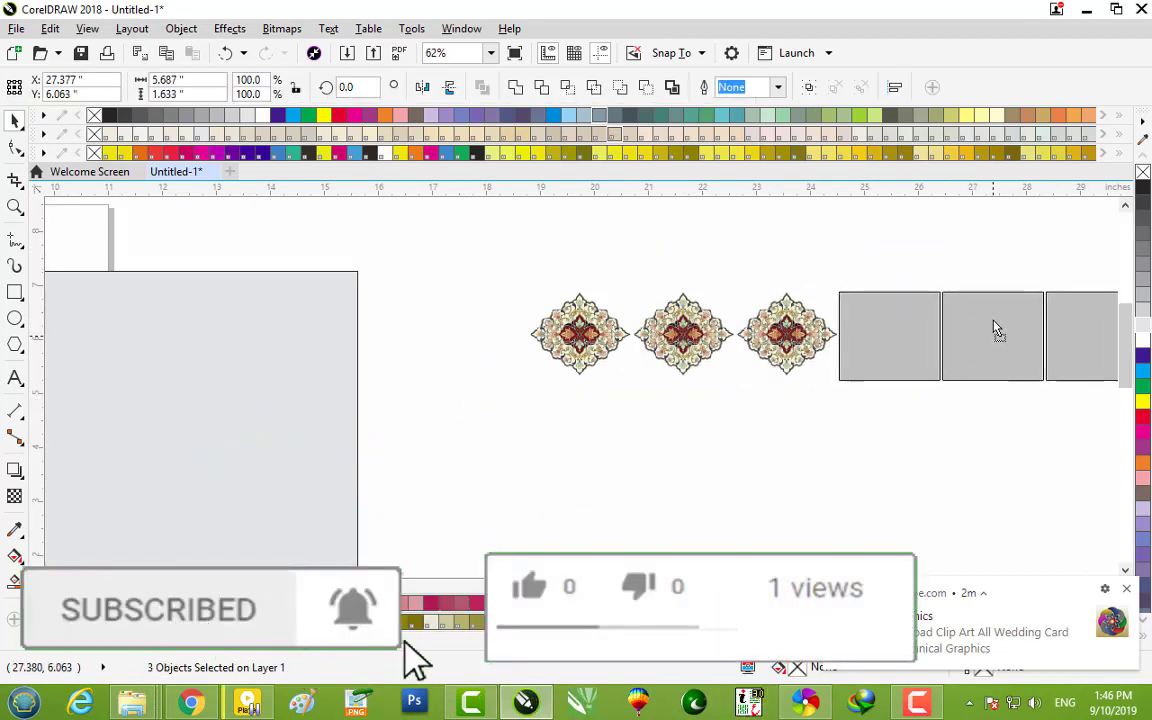
# - Extend the row to six mandalas and duplicate that row just below it
pyautogui.moveTo(1008, 328); pyautogui.dragTo(992, 322)
pyautogui.scroll(-1, 617, 345)
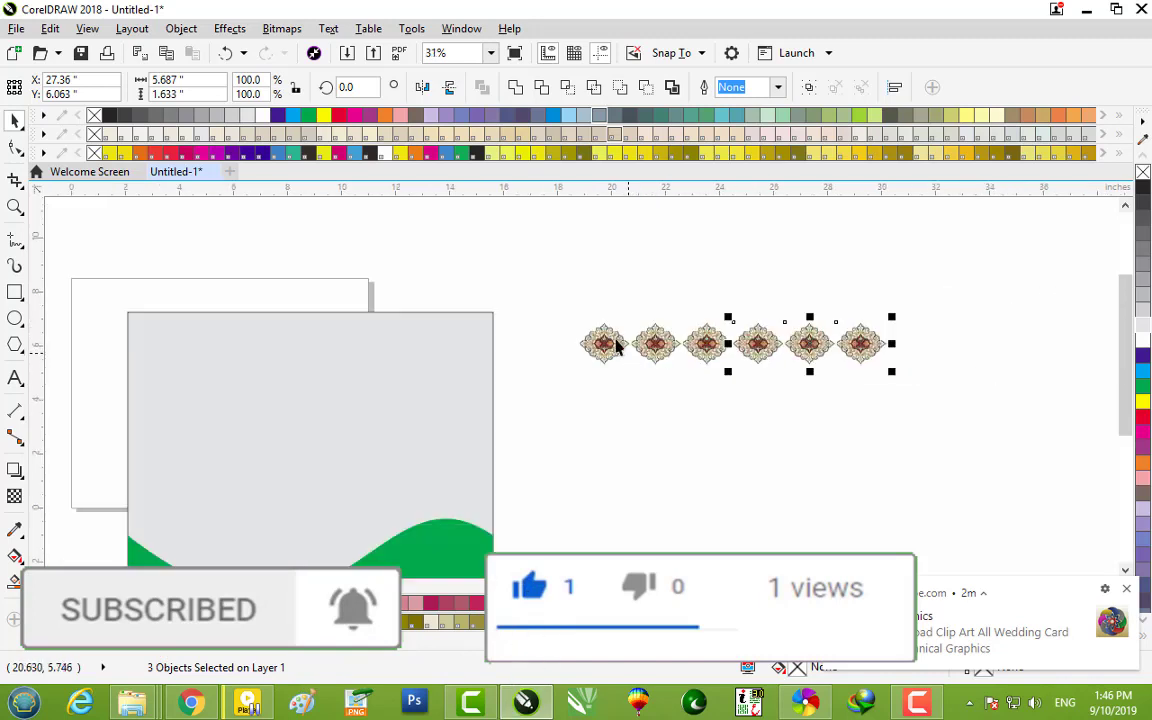
pyautogui.moveTo(520, 278); pyautogui.dragTo(960, 384)
pyautogui.hotkey('ctrl', 'v')
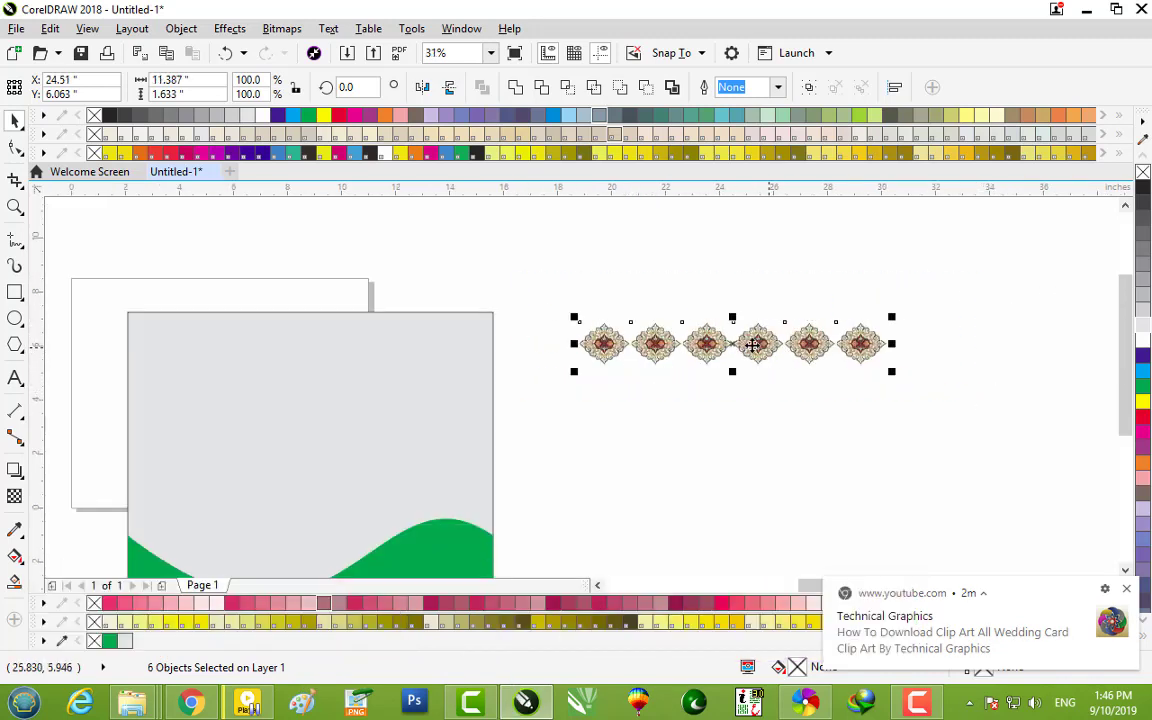
pyautogui.moveTo(760, 355)
pyautogui.mouseDown()
pyautogui.moveTo(778, 455)
pyautogui.moveTo(774, 445)
pyautogui.mouseUp()
pyautogui.press('Down')
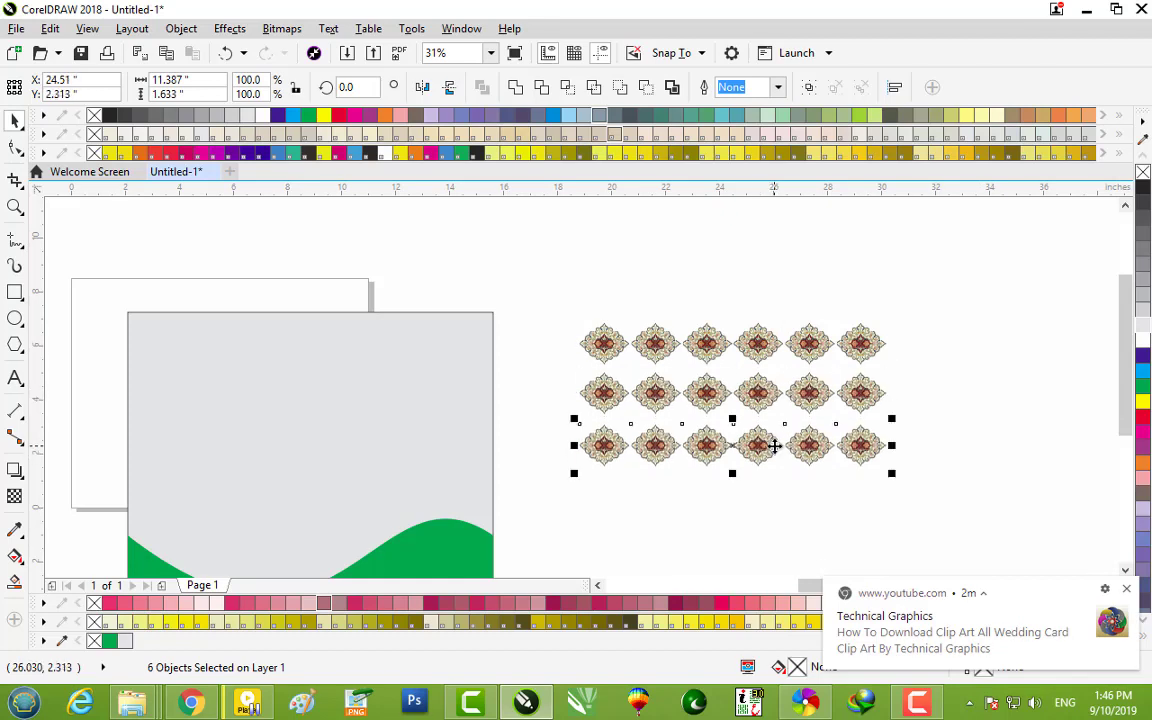
# - Copy the 18 ornaments below the originals and group all 36 as a 6x6 grid
pyautogui.moveTo(980, 252); pyautogui.dragTo(489, 483)
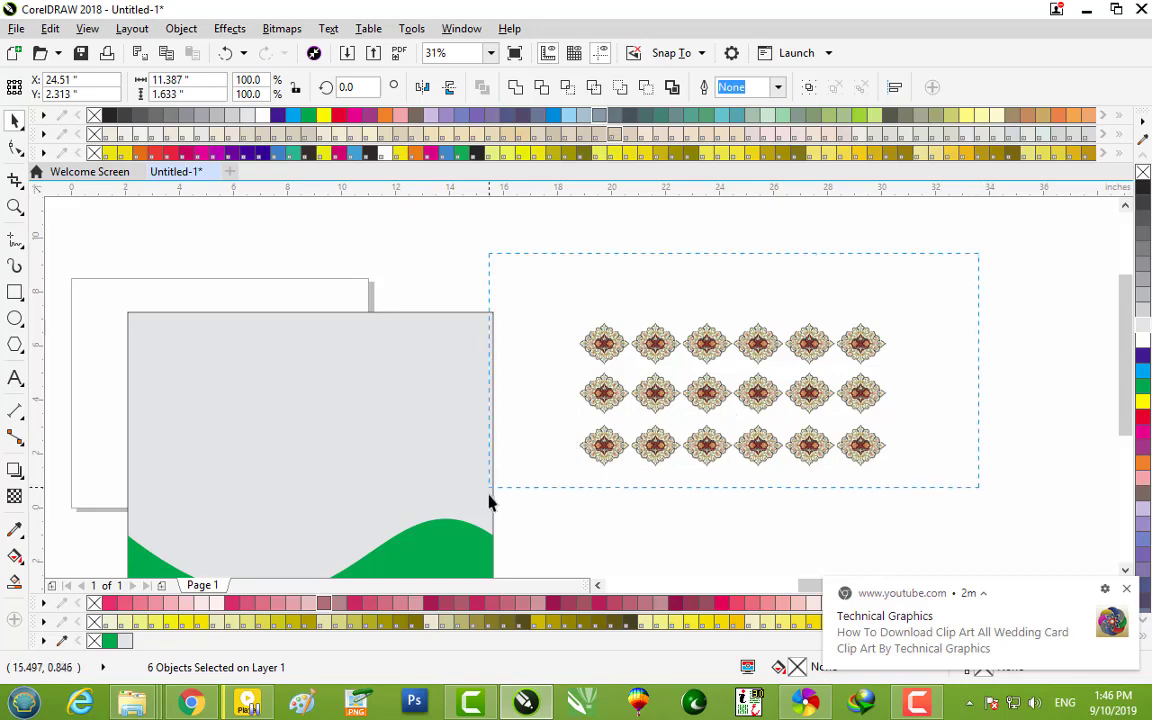
pyautogui.scroll(-2, 573, 418)
pyautogui.moveTo(643, 400)
pyautogui.mouseDown()
pyautogui.moveTo(645, 483)
pyautogui.moveTo(643, 470)
pyautogui.mouseUp()
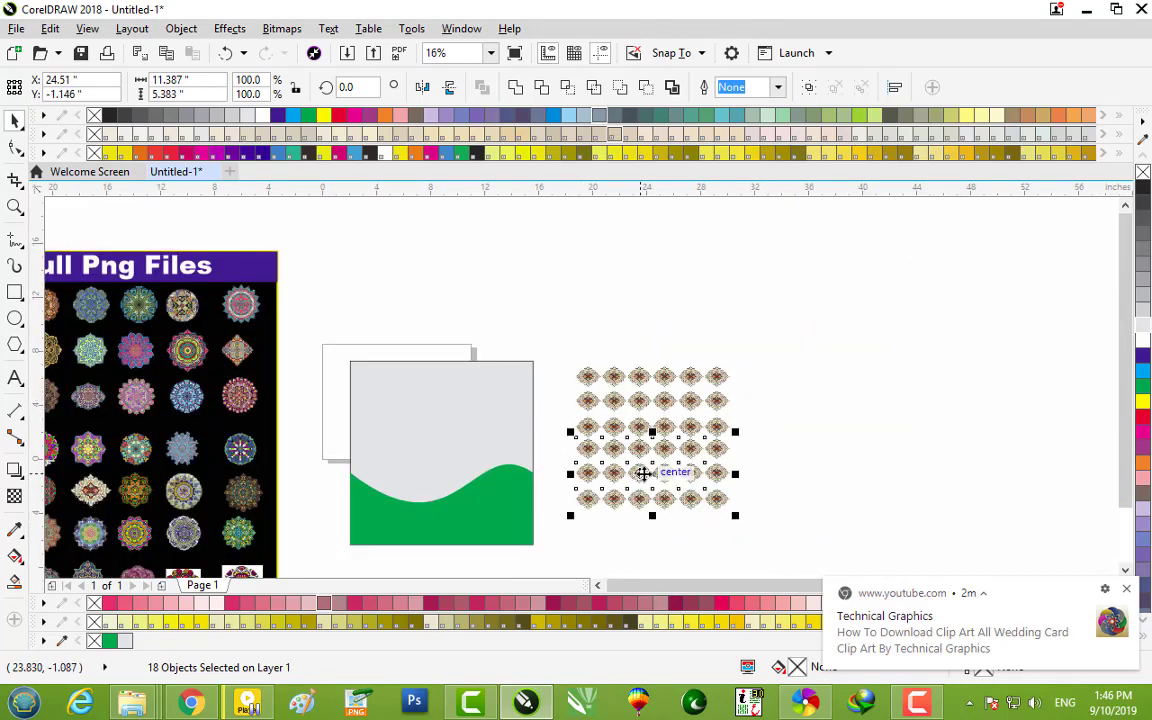
pyautogui.scroll(2, 643, 470)
pyautogui.click(918, 393)
pyautogui.scroll(-2, 656, 334)
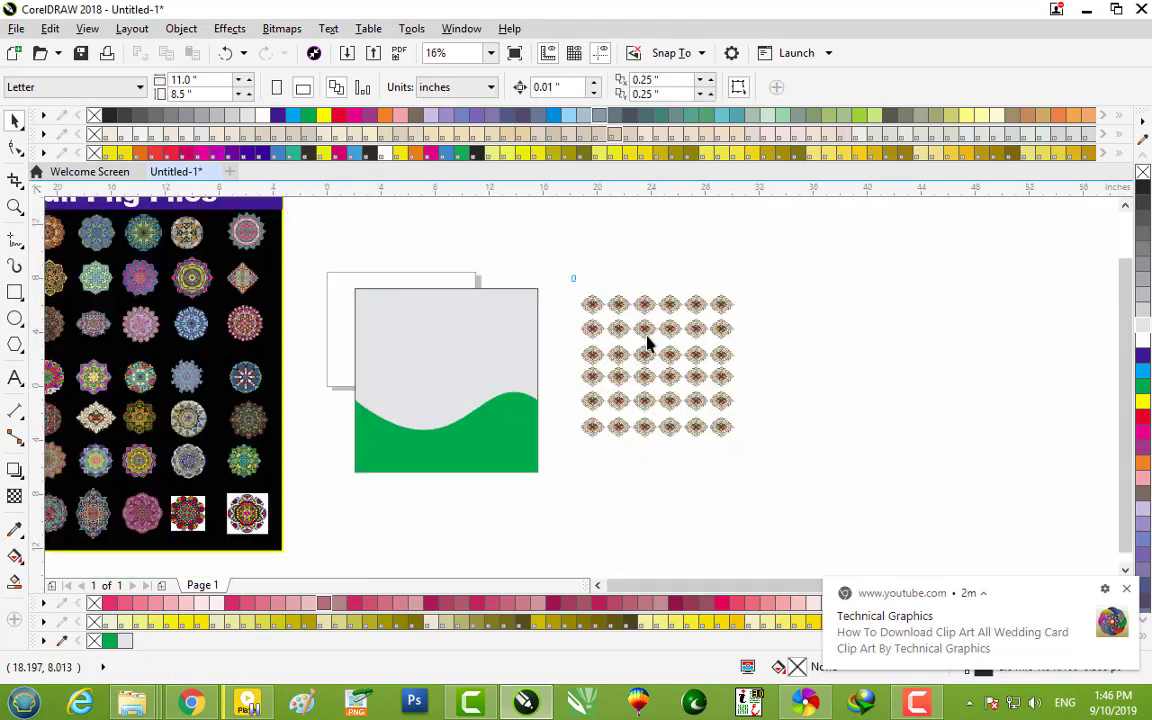
pyautogui.moveTo(568, 280); pyautogui.dragTo(748, 452)
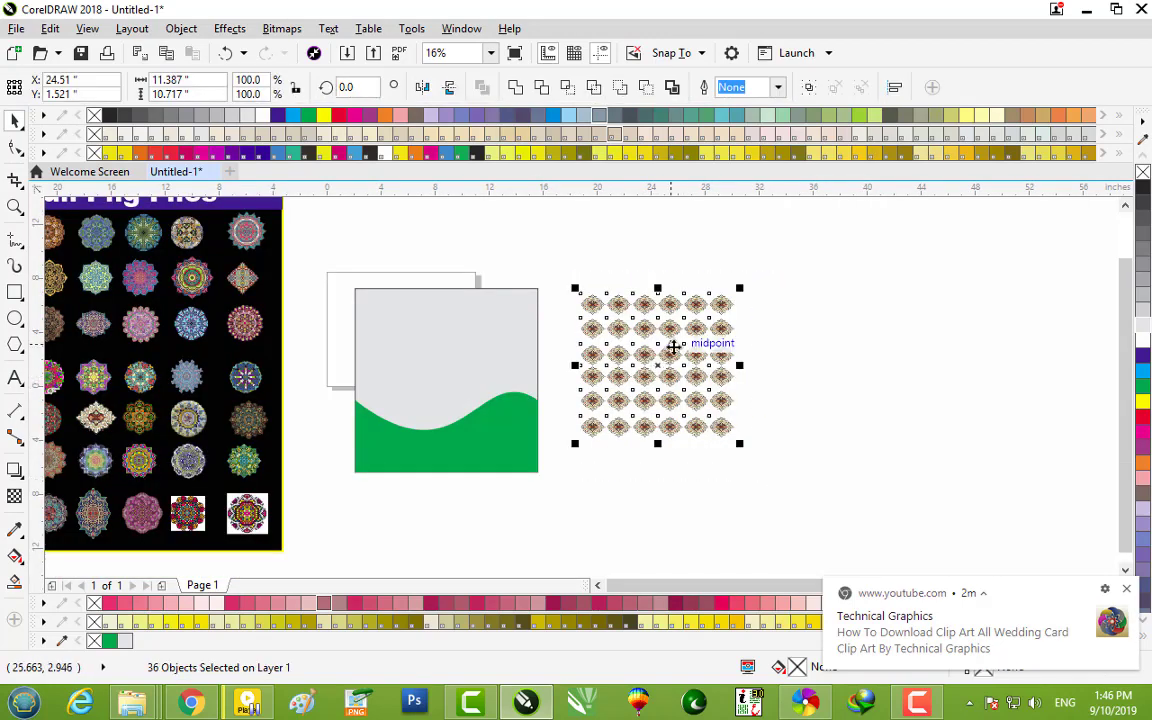
pyautogui.hotkey('ctrl', 'g')
# - Move the ornament group onto the card and fit its width to 12.717 inches
pyautogui.moveTo(656, 327); pyautogui.dragTo(445, 334)
pyautogui.scroll(2, 508, 352)
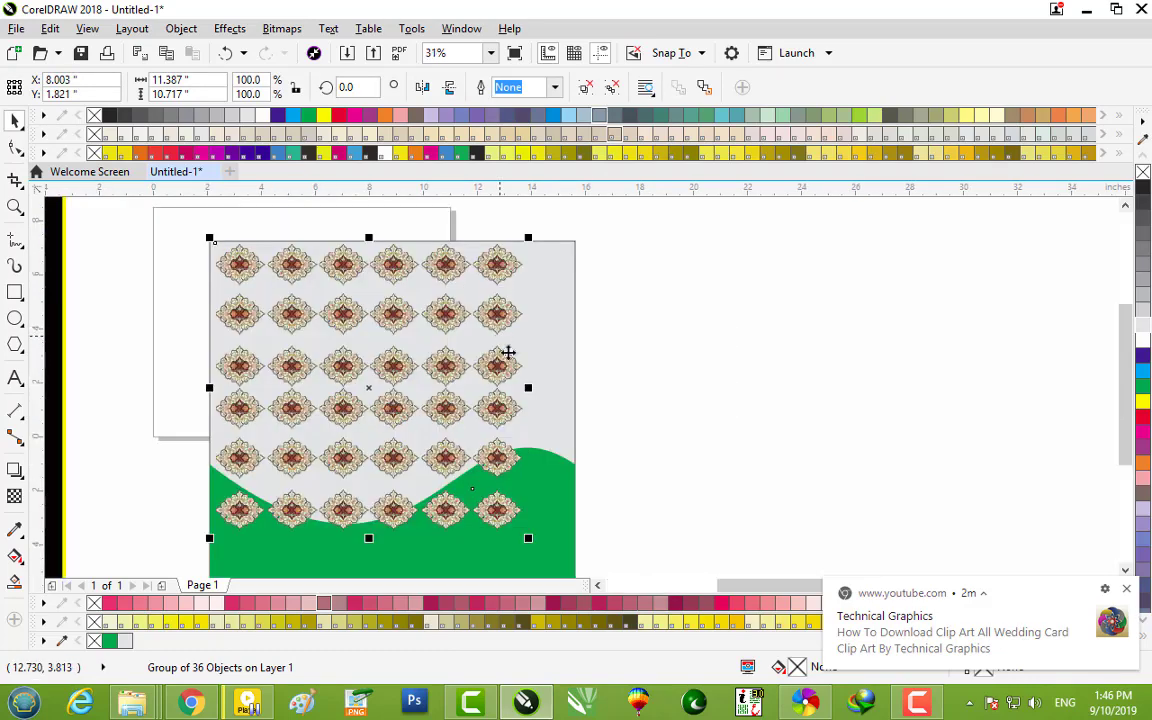
pyautogui.moveTo(530, 387); pyautogui.dragTo(563, 387)
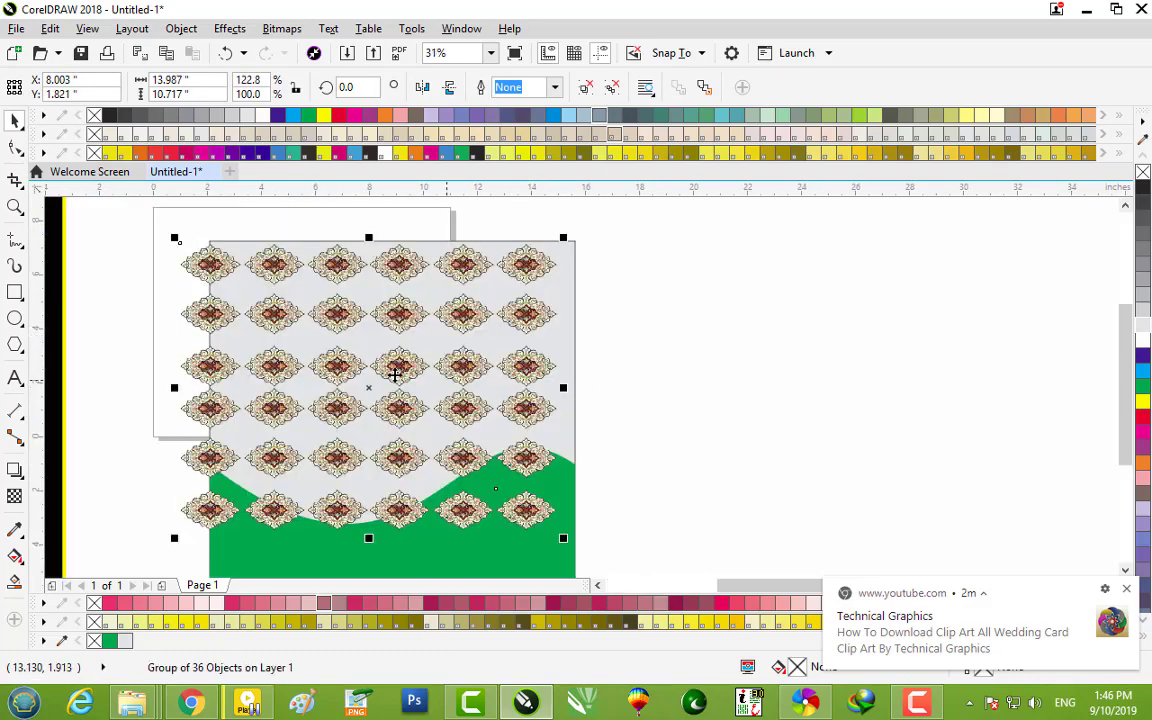
pyautogui.moveTo(337, 314); pyautogui.dragTo(363, 324)
pyautogui.scroll(2, 566, 357)
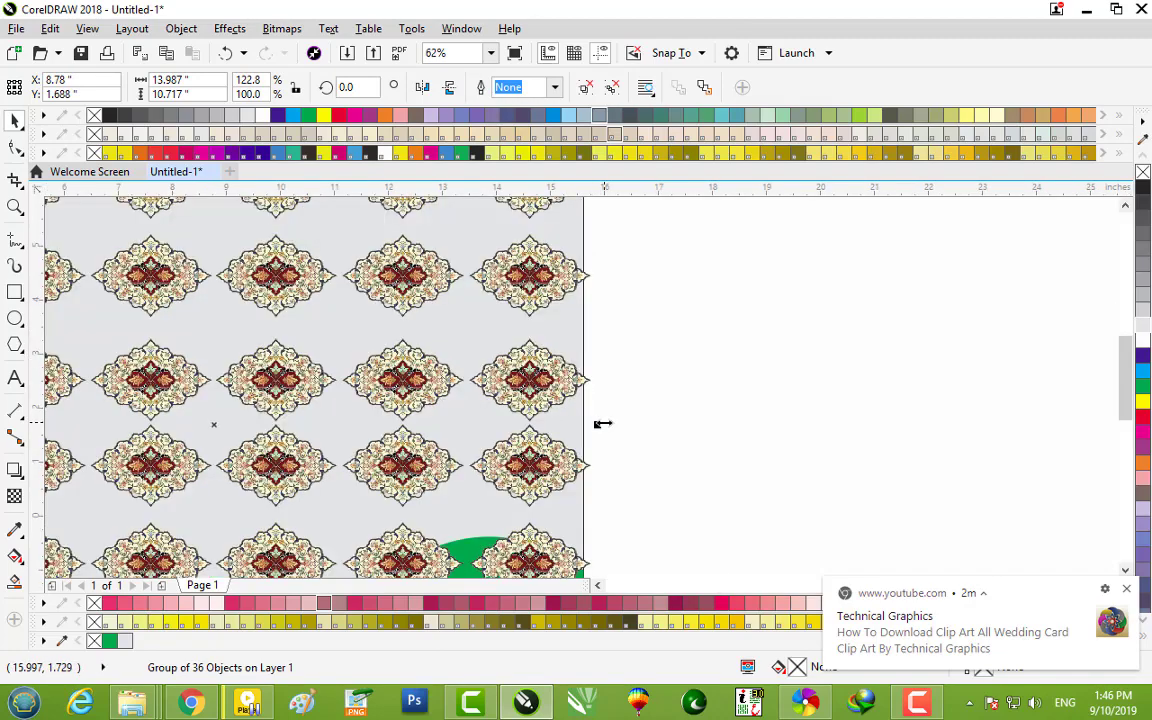
pyautogui.moveTo(602, 424); pyautogui.dragTo(572, 420)
pyautogui.scroll(-2, 371, 416)
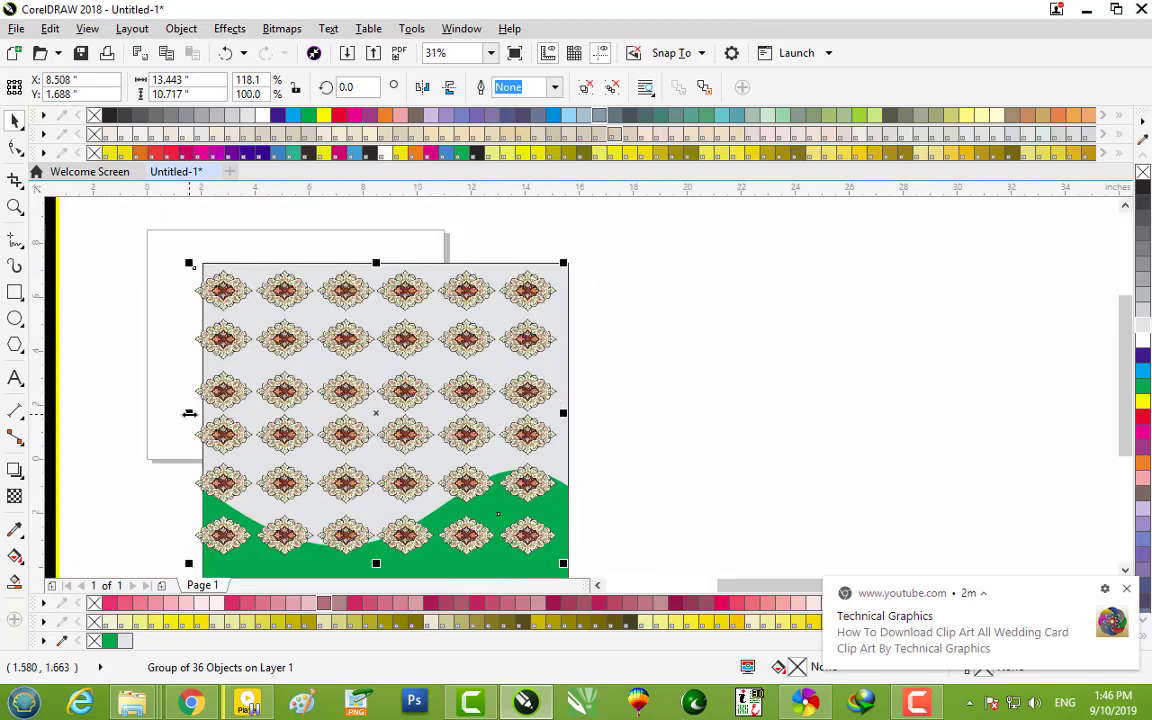
pyautogui.moveTo(189, 413); pyautogui.dragTo(208, 413)
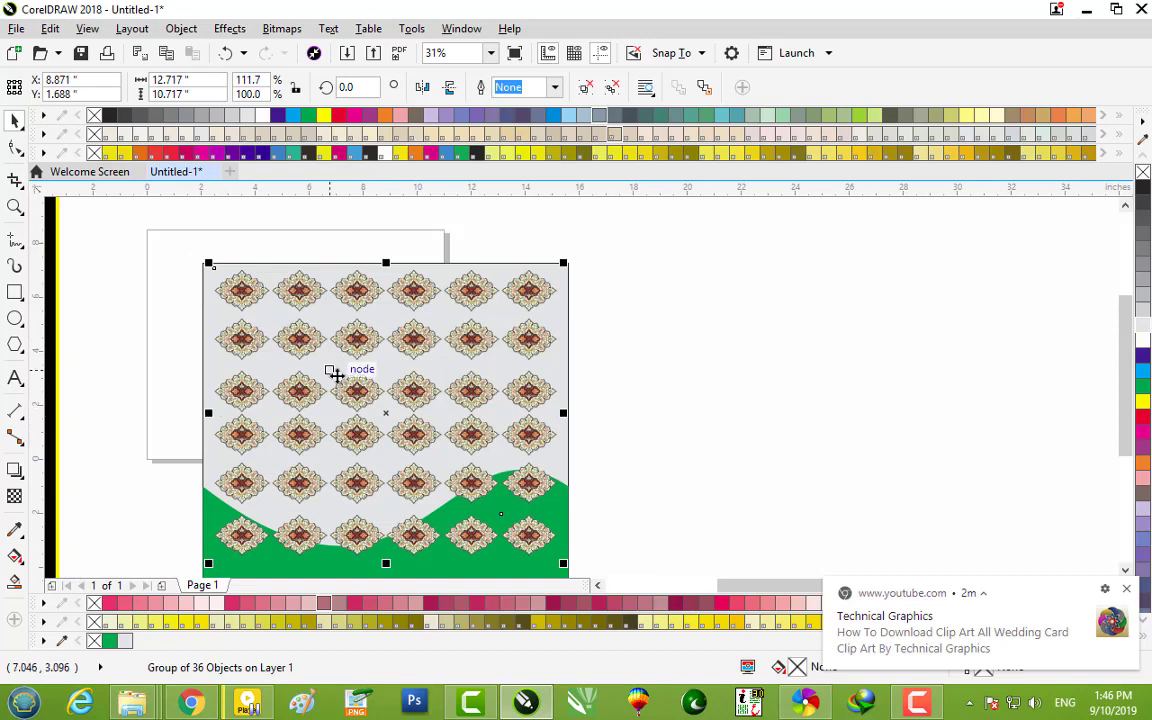
# - Check the group's placement against the green card, leaving only the ornament group selected
pyautogui.scroll(2, 335, 373)
pyautogui.scroll(-2, 458, 279)
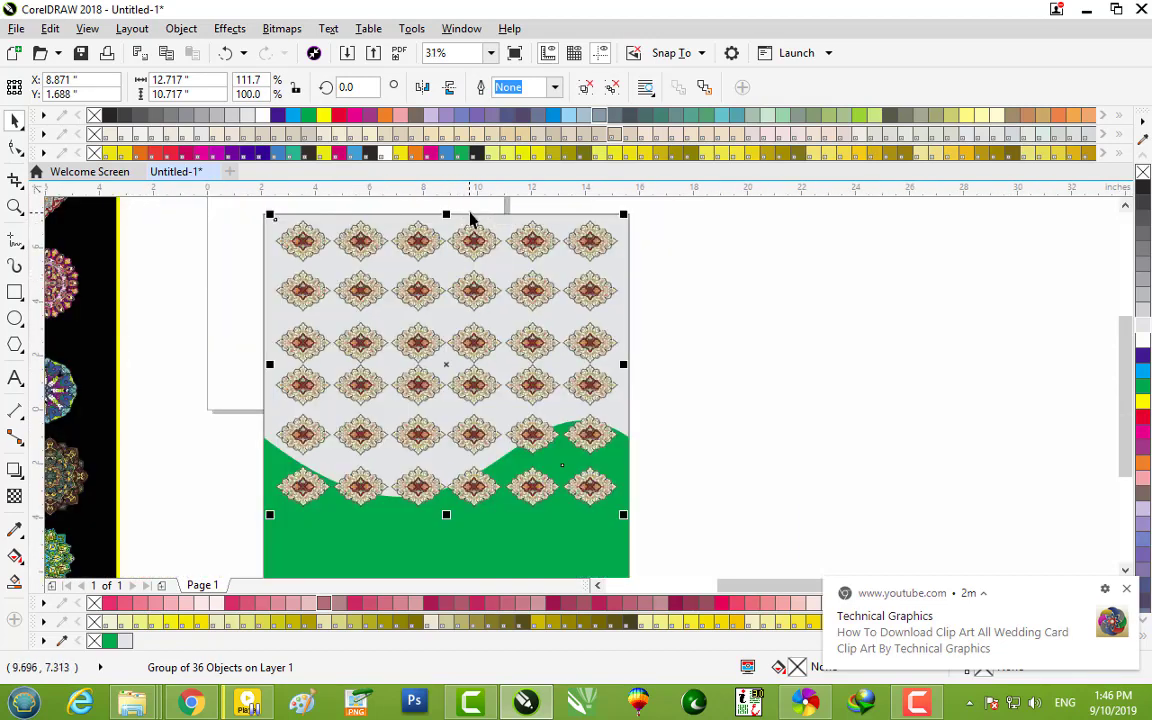
pyautogui.scroll(-3, 584, 365)
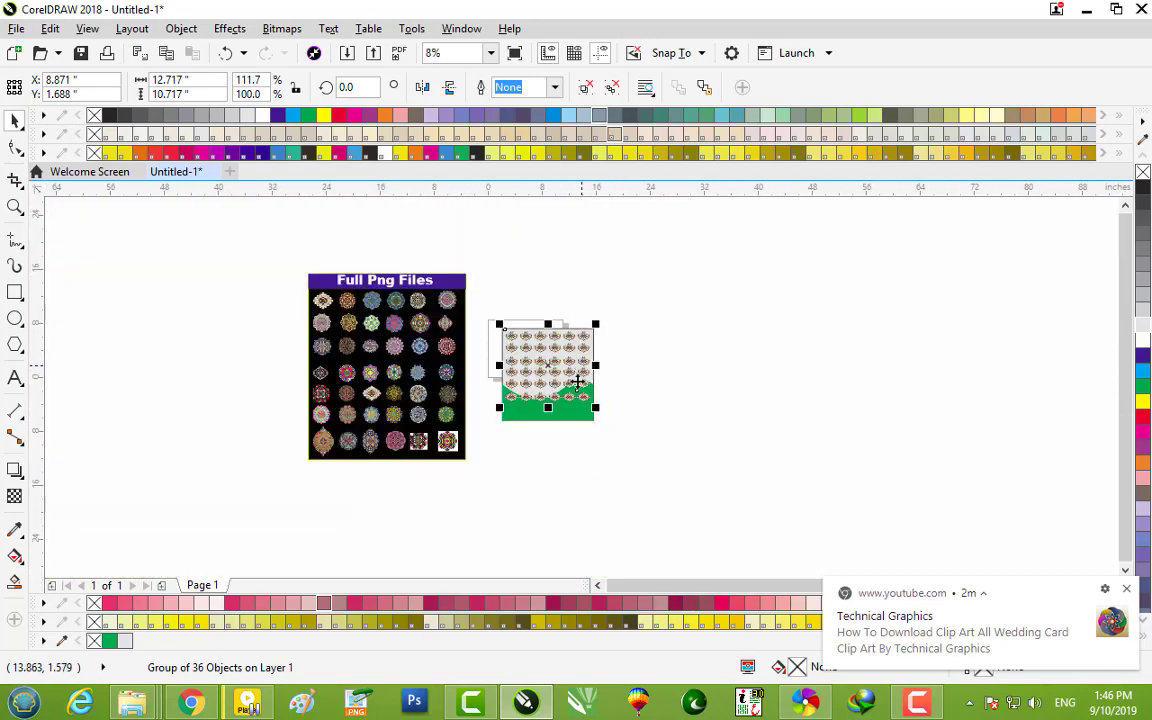
pyautogui.scroll(3, 546, 449)
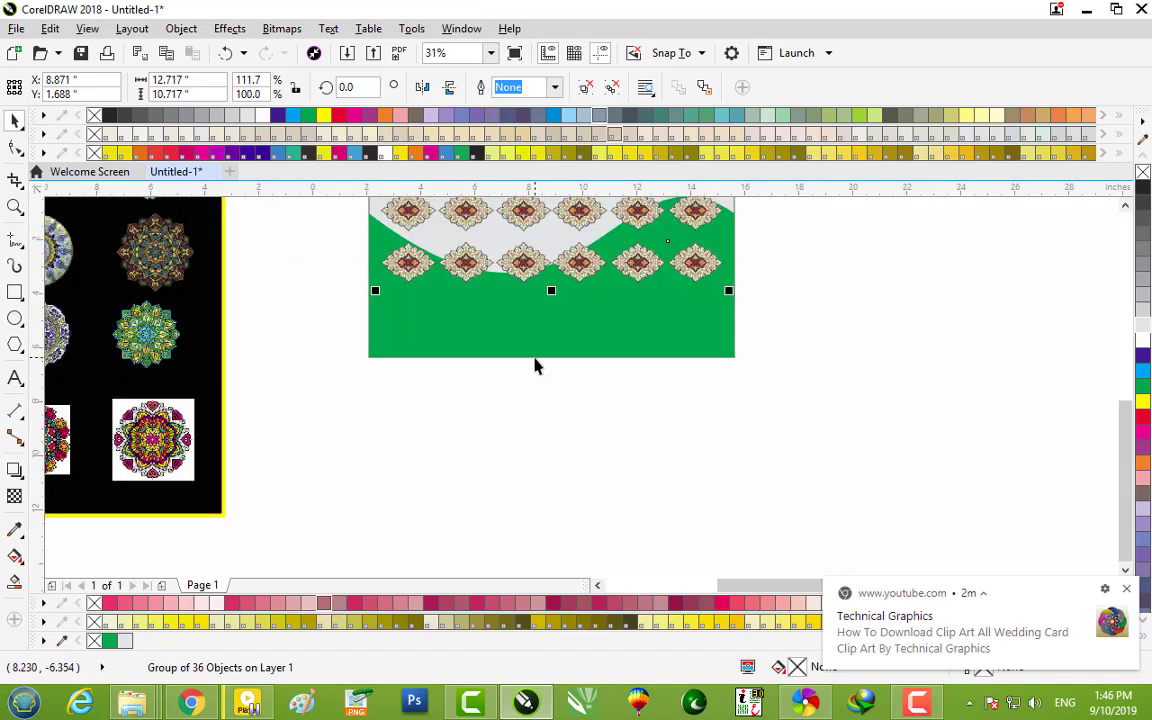
pyautogui.keyDown('shift'); pyautogui.click(478, 350); pyautogui.keyUp('shift')
pyautogui.scroll(-1, 468, 355)
pyautogui.scroll(-2, 465, 330)
pyautogui.scroll(1, 478, 265)
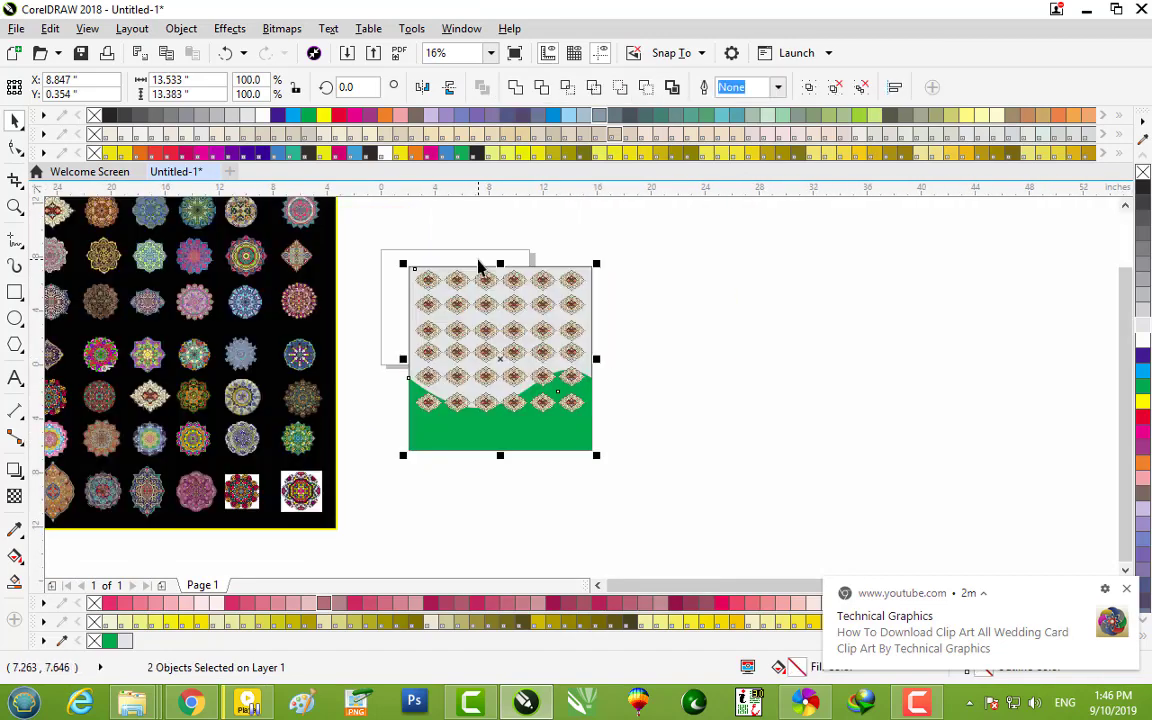
pyautogui.click(650, 301)
pyautogui.scroll(1, 514, 303)
pyautogui.scroll(-1, 500, 318)
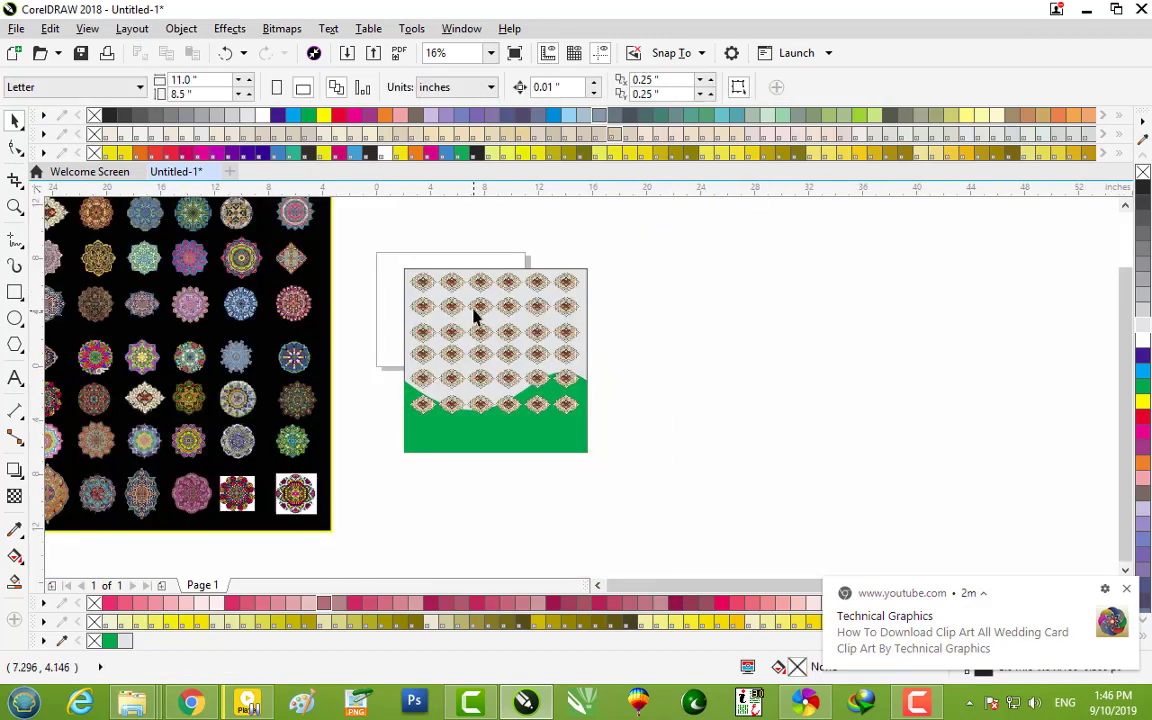
pyautogui.click(476, 316)
# - PowerClip the ornament group inside the card rectangle and shift the clipped pattern up
pyautogui.rightClick(476, 314)
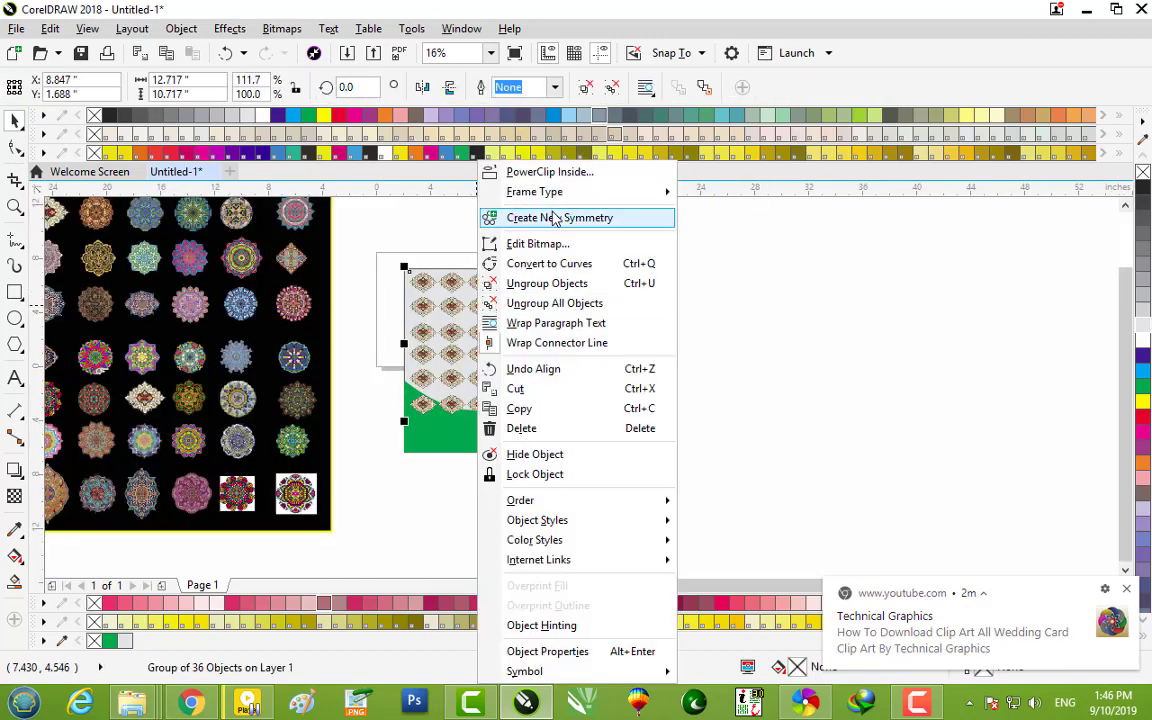
pyautogui.click(589, 344)
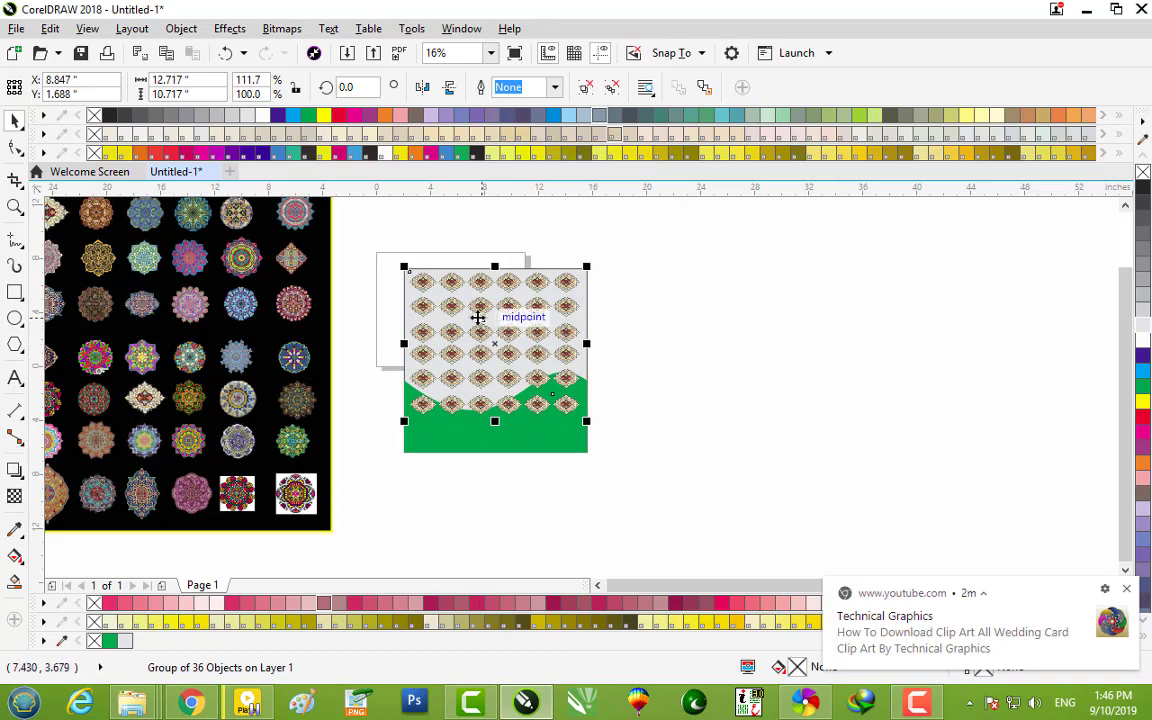
pyautogui.scroll(1, 590, 268)
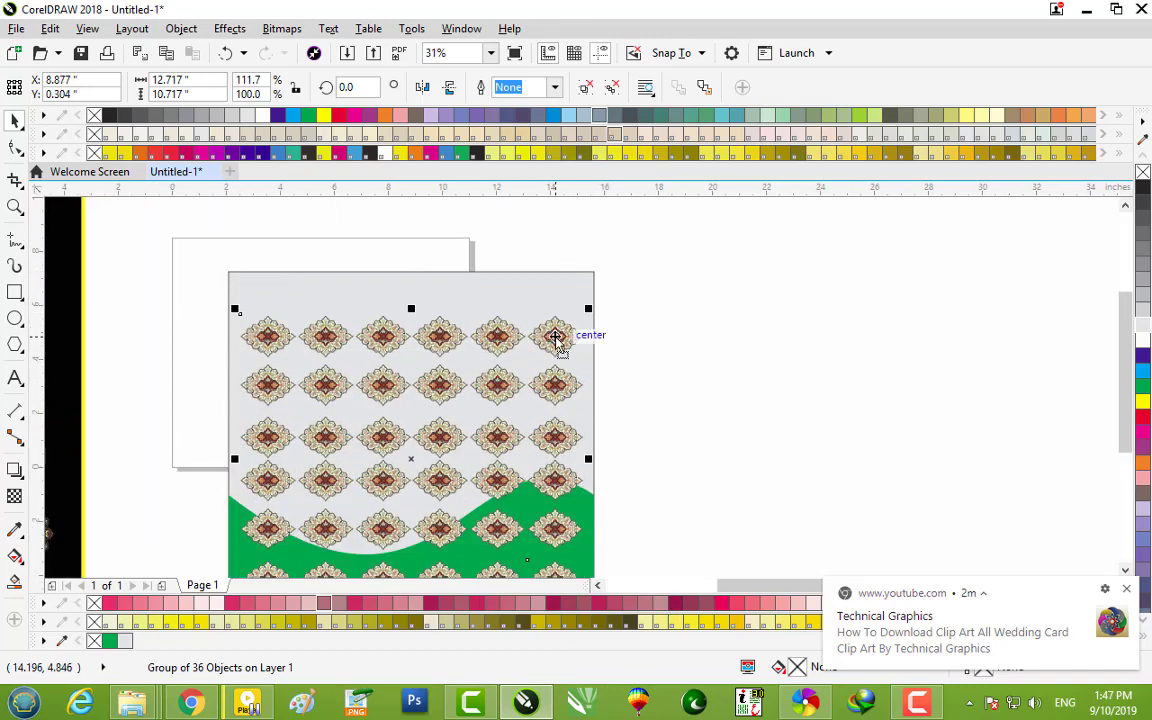
pyautogui.rightClick(549, 334)
pyautogui.moveTo(605, 191)
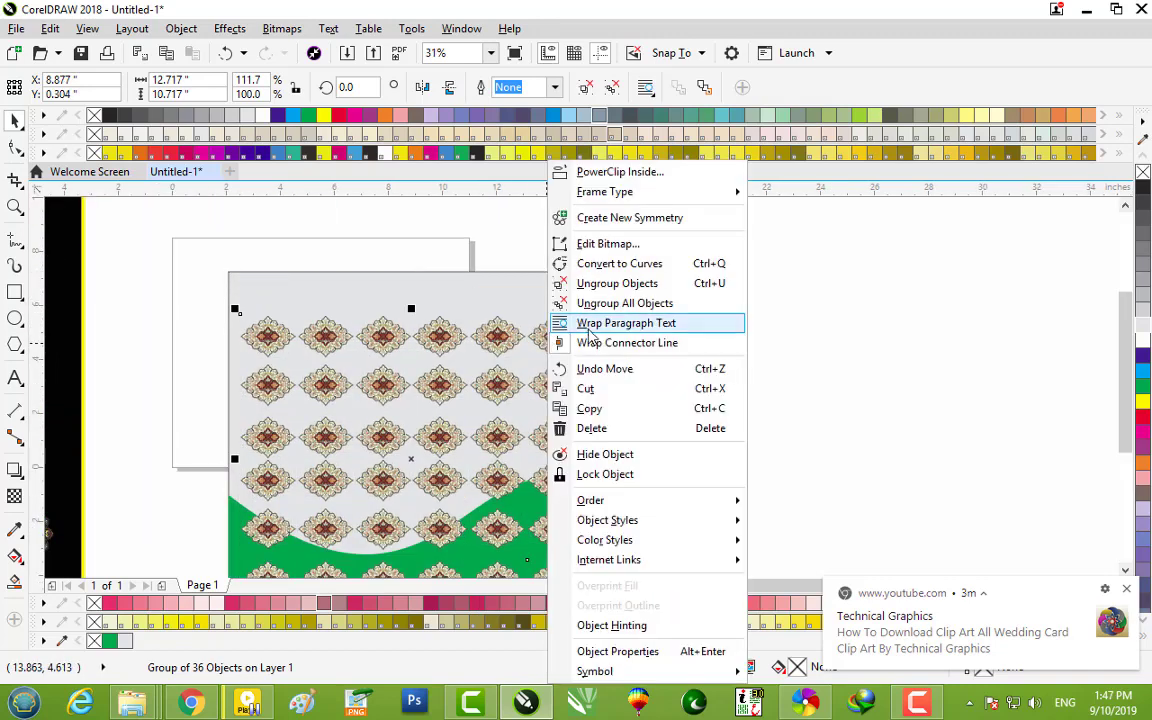
pyautogui.click(643, 174)
pyautogui.click(491, 289)
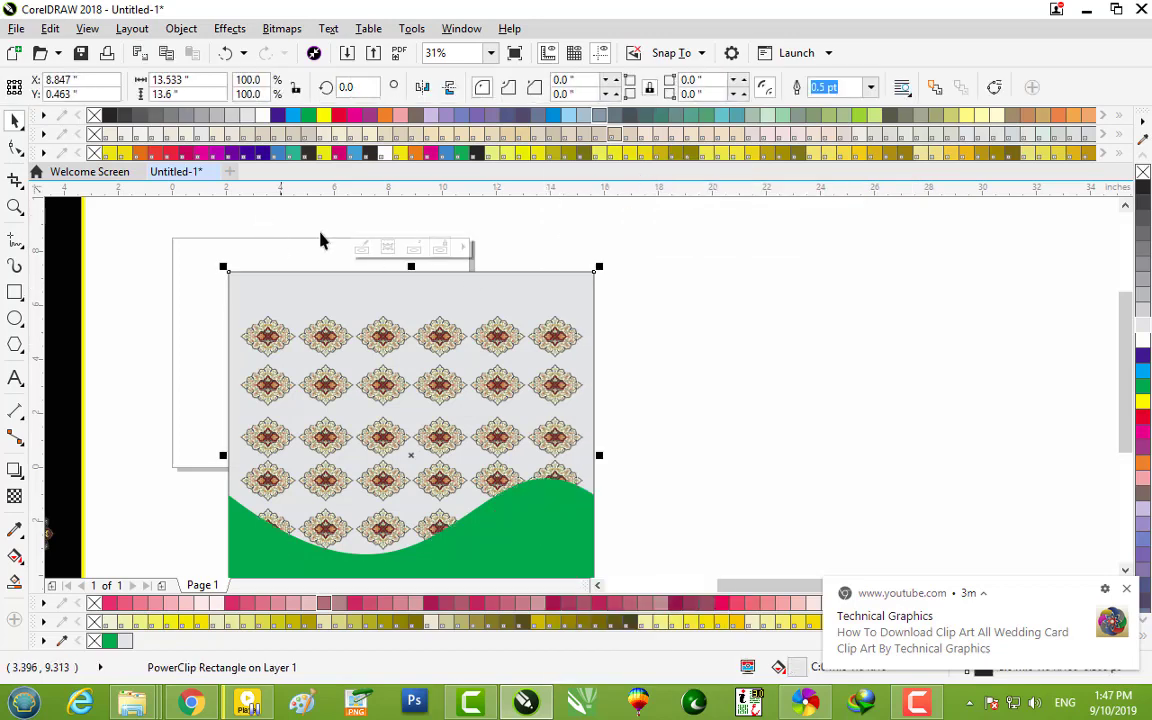
pyautogui.click(360, 247)
pyautogui.moveTo(388, 397); pyautogui.dragTo(386, 342)
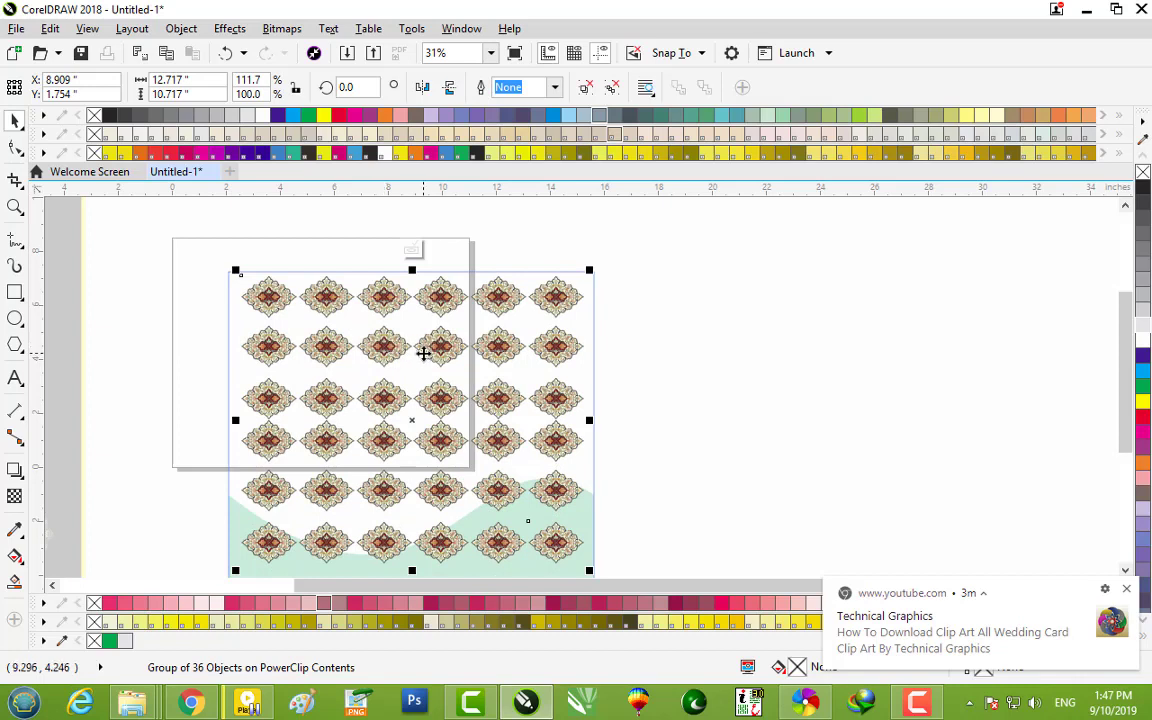
# - Fade the clipped ornament pattern to 43 transparency and finish editing the PowerClip
pyautogui.click(16, 498)
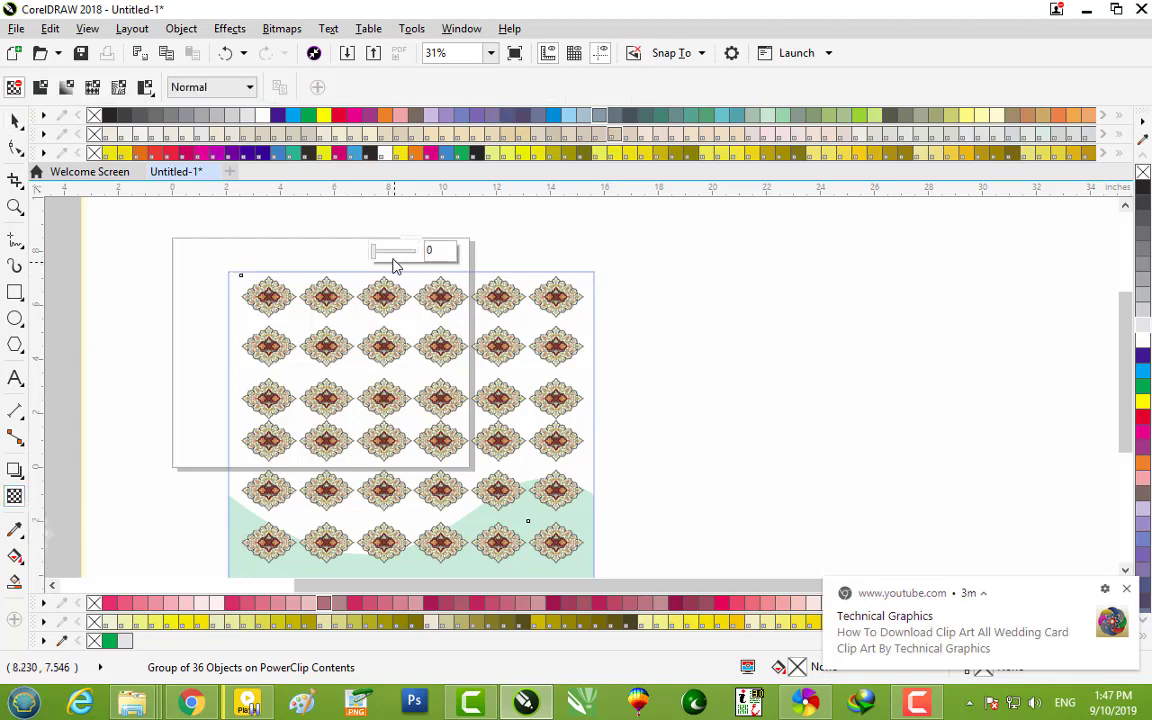
pyautogui.moveTo(386, 252); pyautogui.dragTo(391, 252)
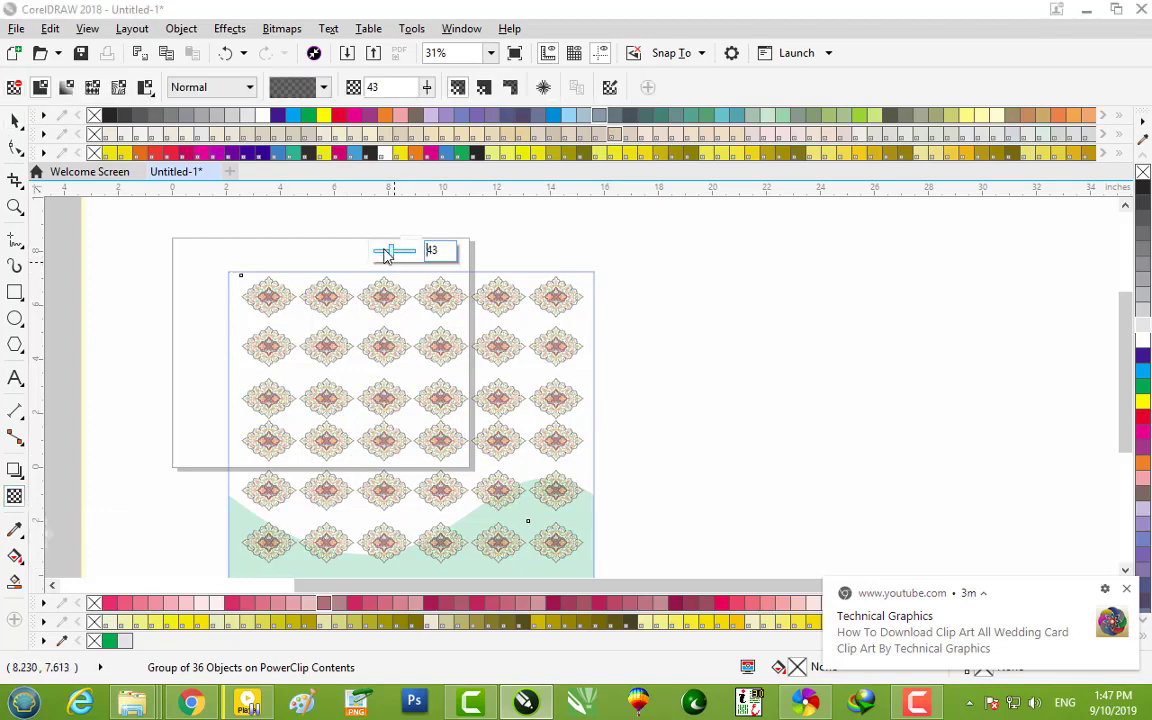
pyautogui.click(15, 122)
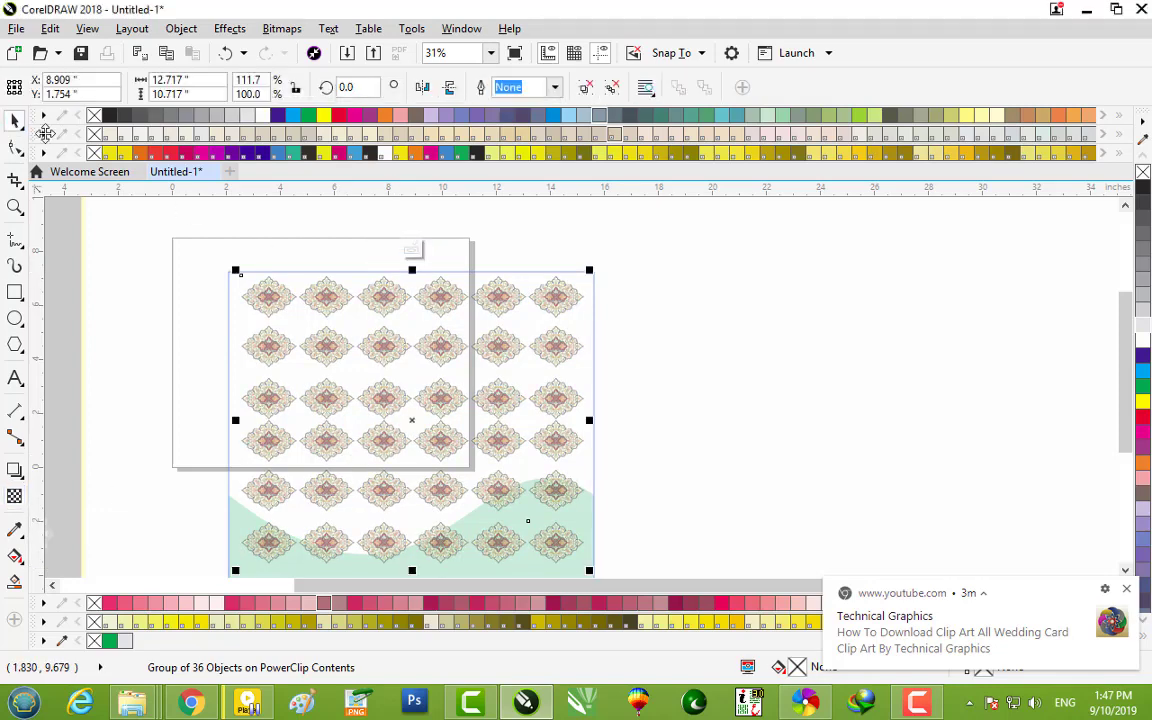
pyautogui.click(411, 249)
# - Inspect the finished patterned card by selecting and then deselecting it
pyautogui.click(753, 346)
pyautogui.scroll(-2, 350, 367)
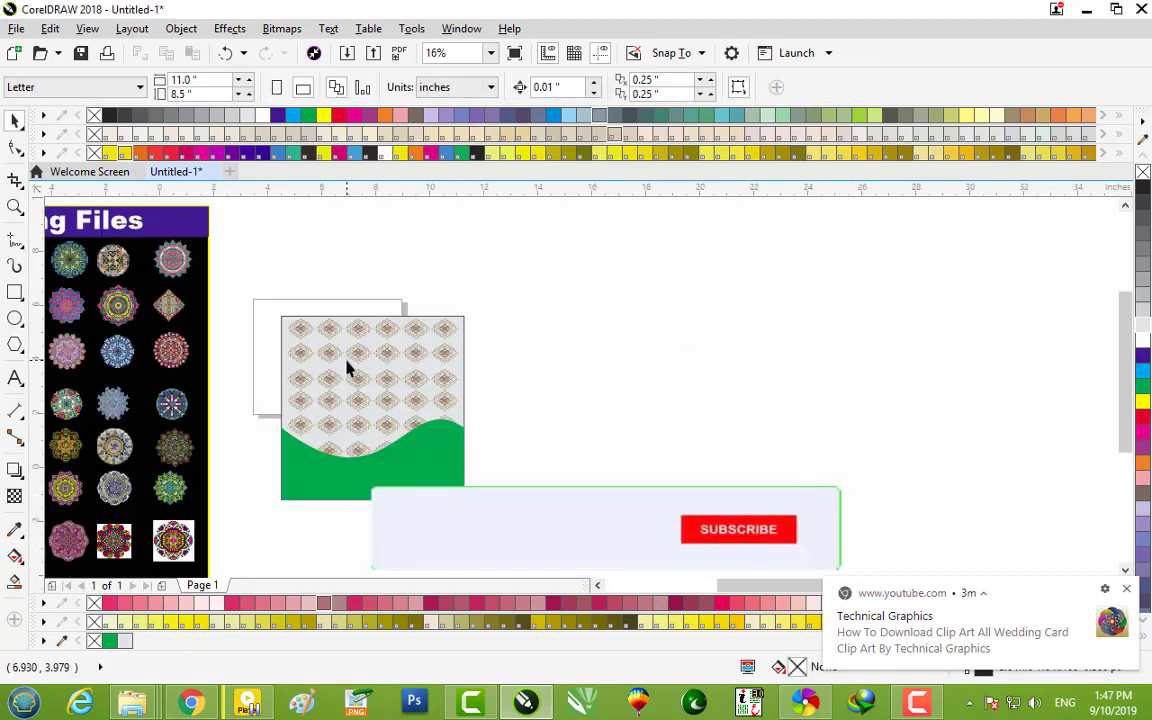
pyautogui.scroll(4, 352, 367)
pyautogui.scroll(3, 455, 333)
pyautogui.scroll(-4, 455, 333)
pyautogui.scroll(-3, 455, 333)
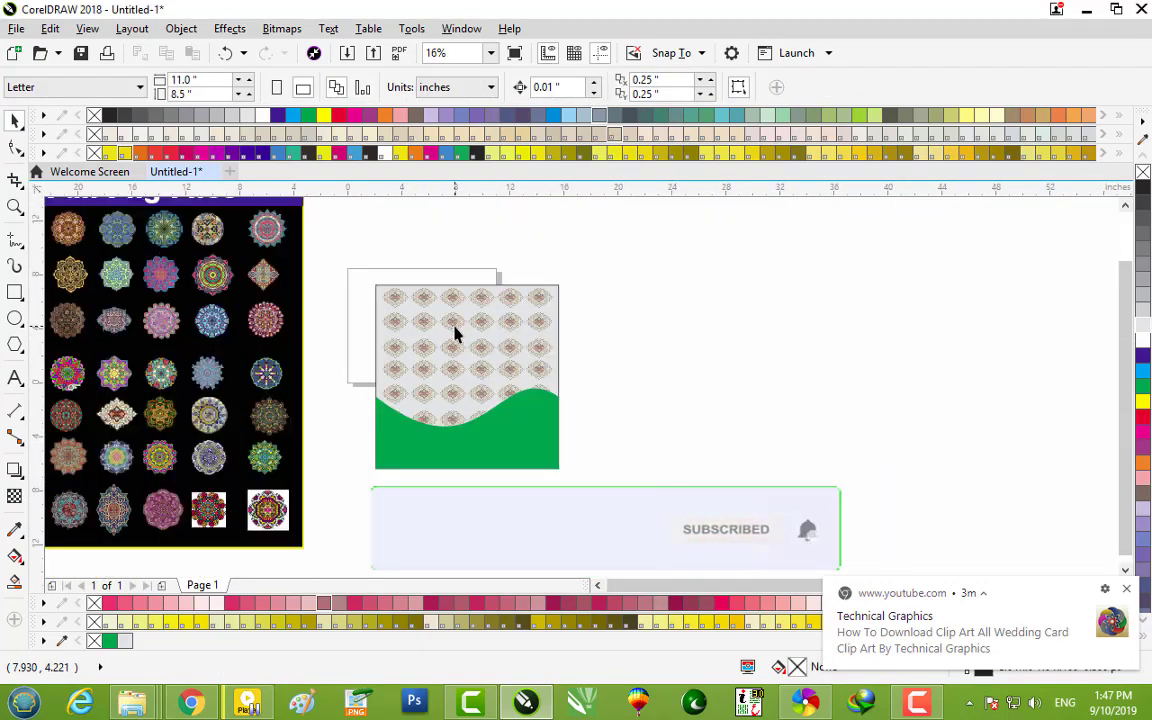
pyautogui.scroll(-2, 455, 333)
pyautogui.moveTo(404, 291); pyautogui.dragTo(535, 422)
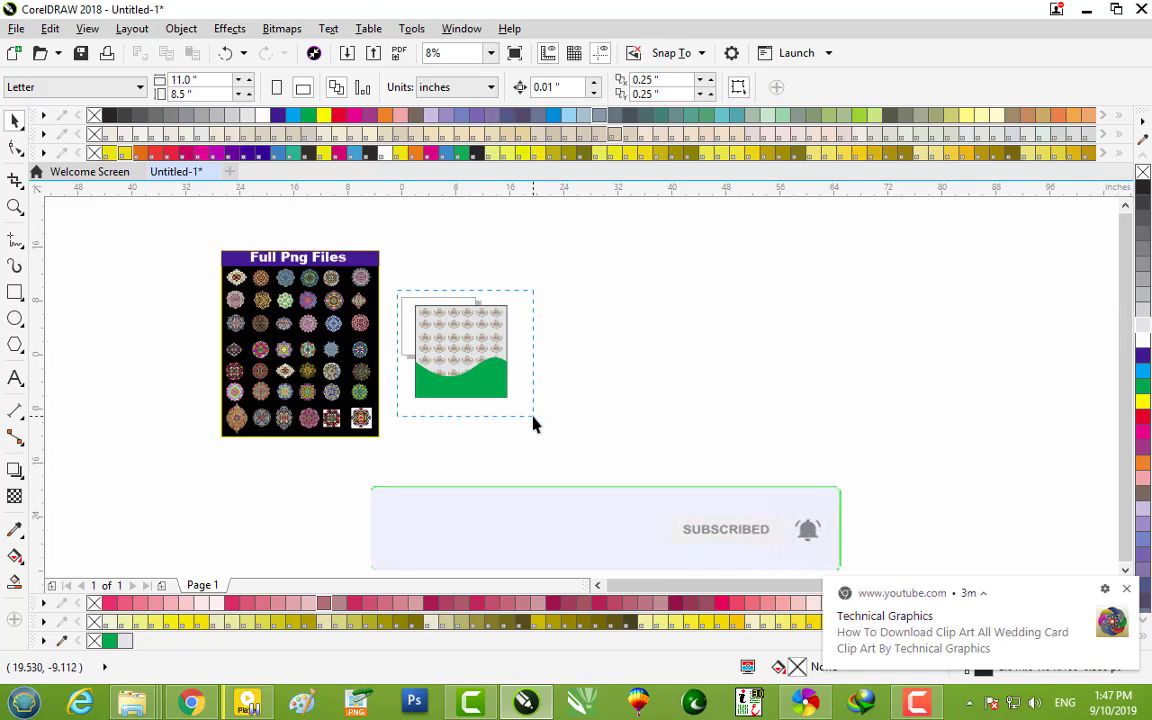
pyautogui.click(580, 368)
pyautogui.moveTo(133, 702)
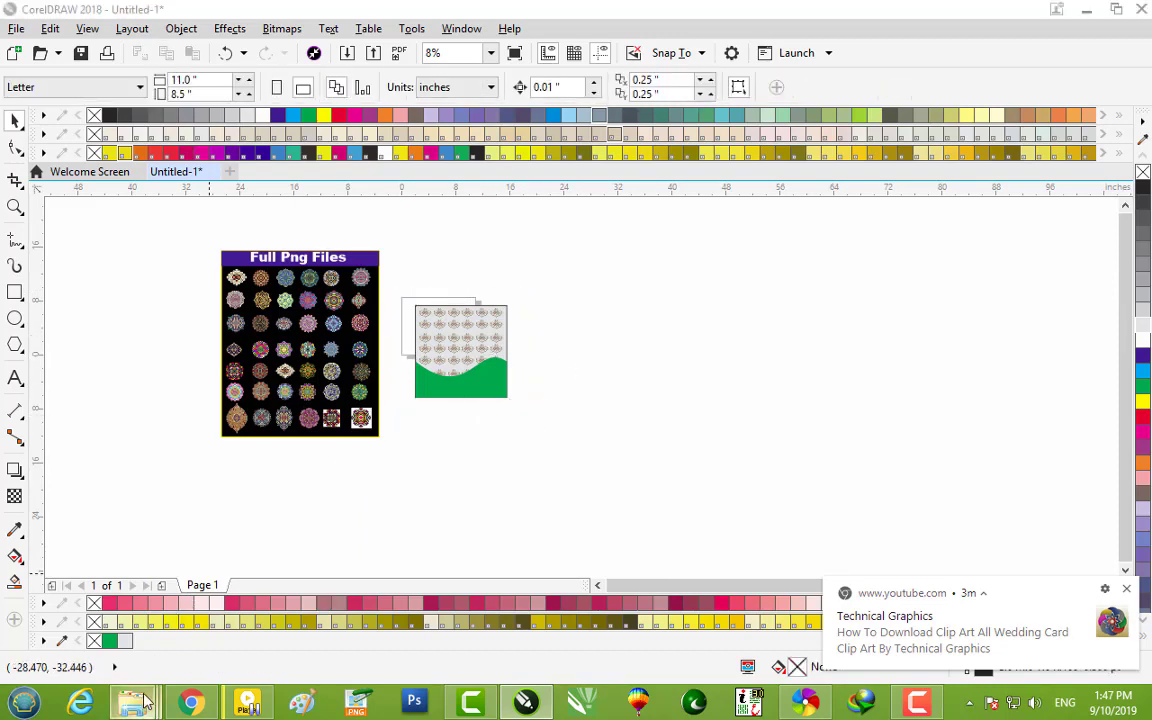
# - Browse D: through Picture > 14 August > mix cdr > jamshid > Tableeghi-Jamaat
pyautogui.click(345, 592)
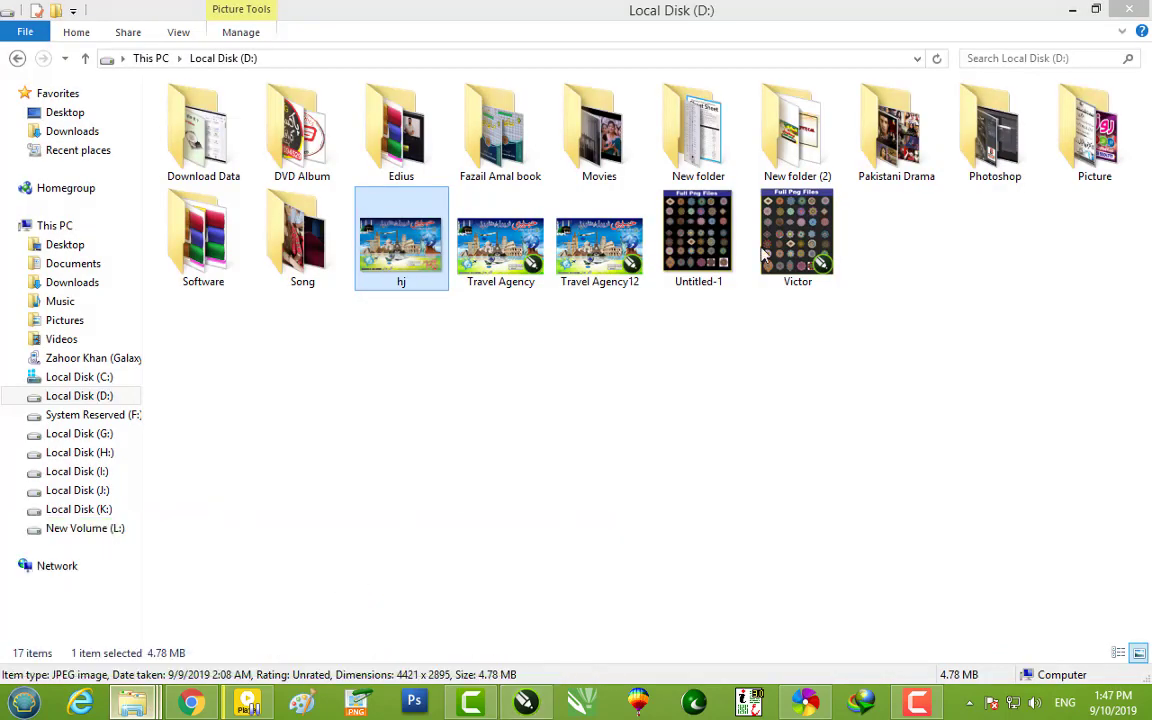
pyautogui.doubleClick(1085, 170)
pyautogui.doubleClick(412, 160)
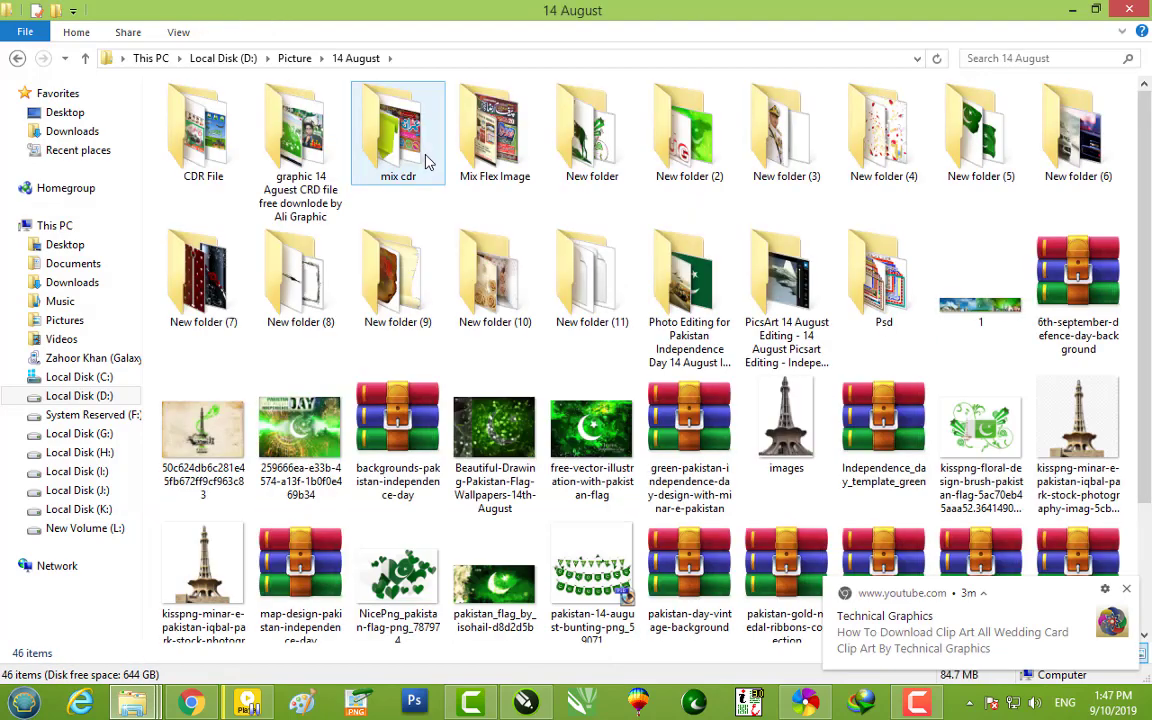
pyautogui.doubleClick(426, 160)
pyautogui.doubleClick(495, 155)
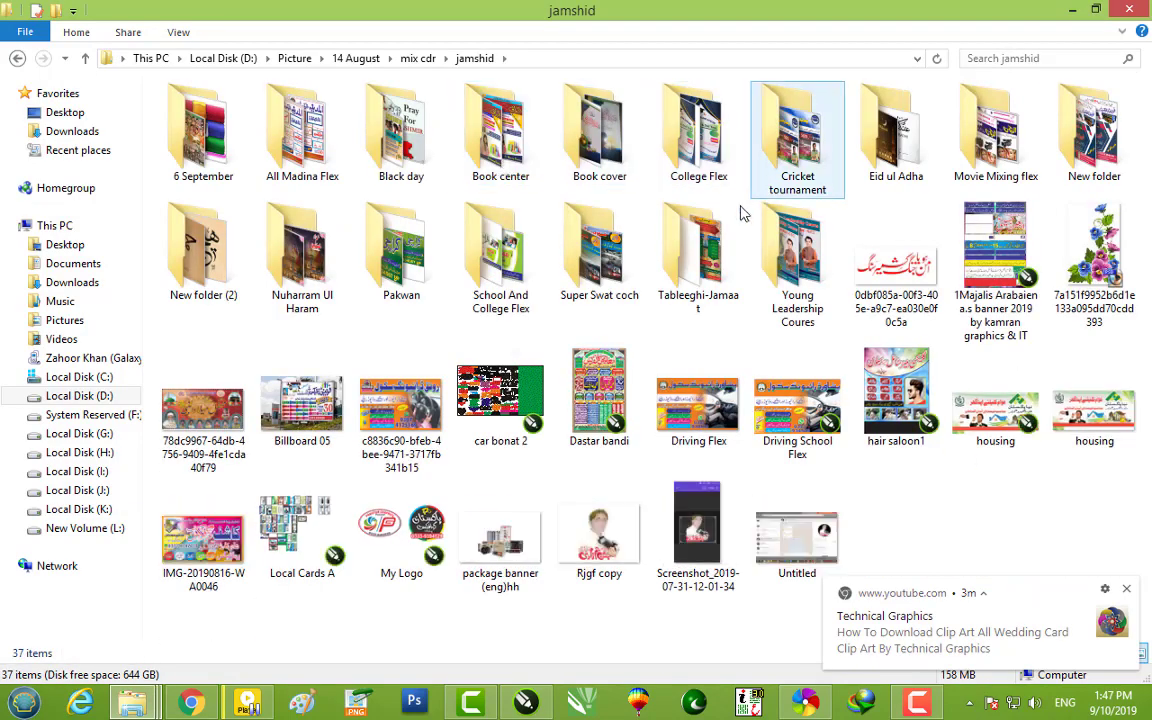
pyautogui.doubleClick(686, 290)
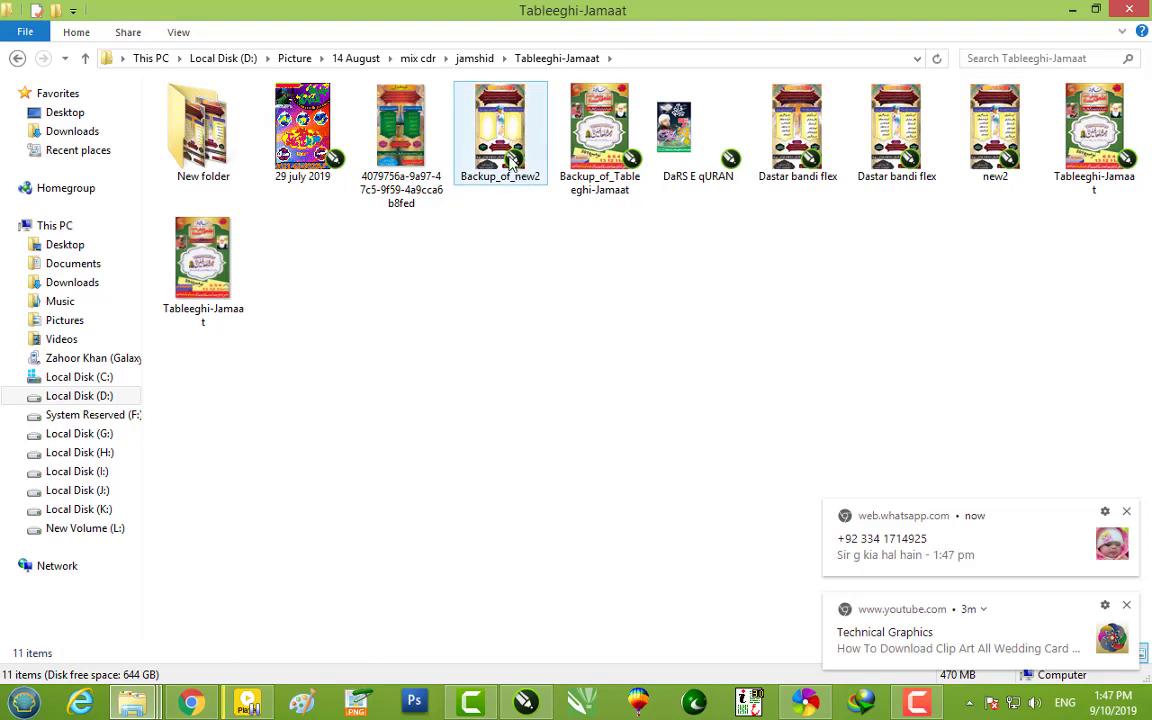
# - Import Backup_of_new2 into CorelDRAW, then open the Tableeghi-Jamaat New folder
pyautogui.moveTo(508, 160); pyautogui.dragTo(535, 683)
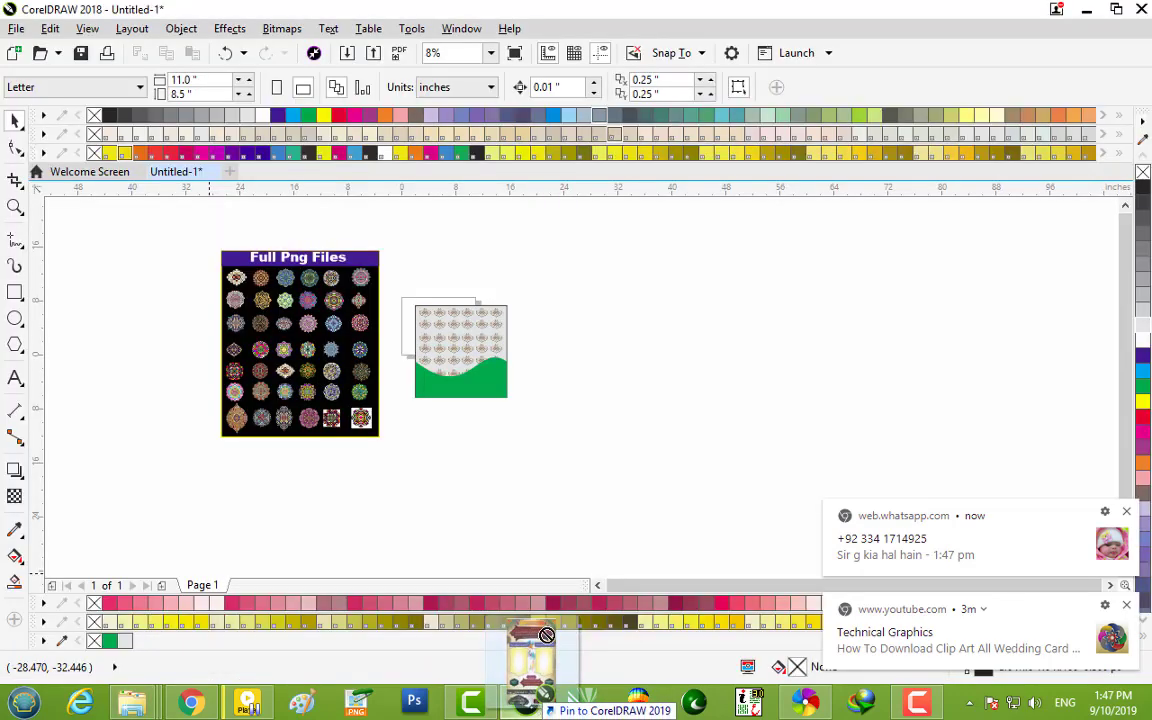
pyautogui.moveTo(535, 683); pyautogui.dragTo(689, 393)
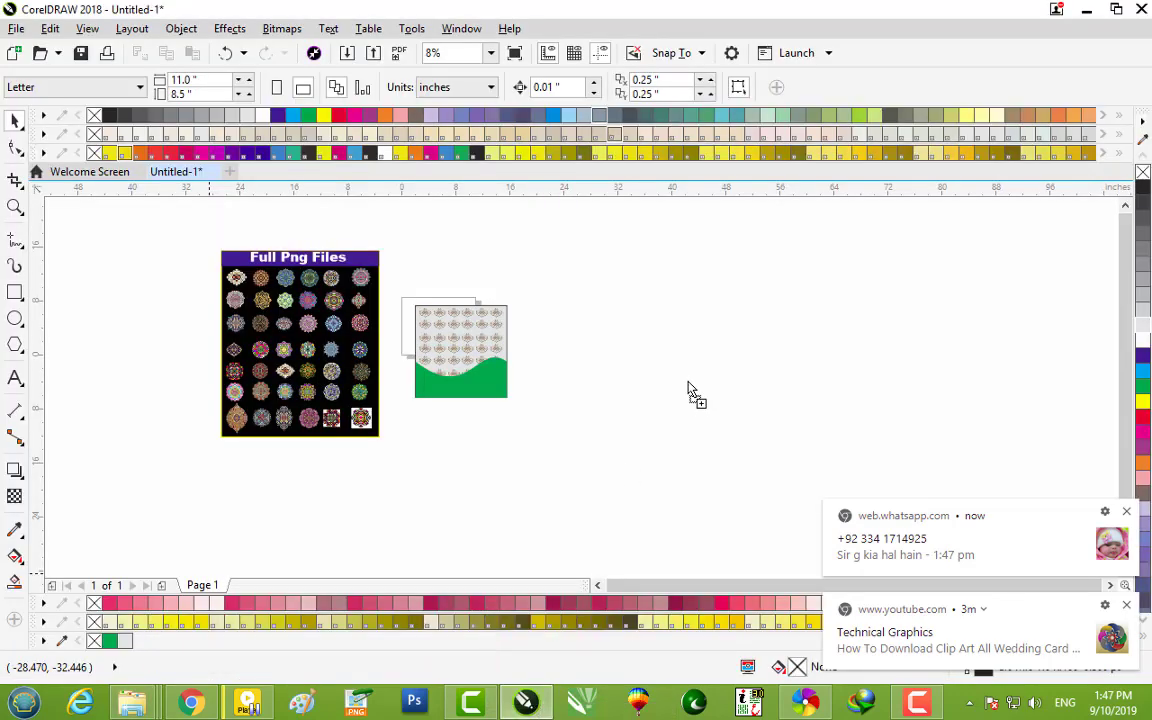
pyautogui.click(704, 399)
pyautogui.moveTo(132, 703)
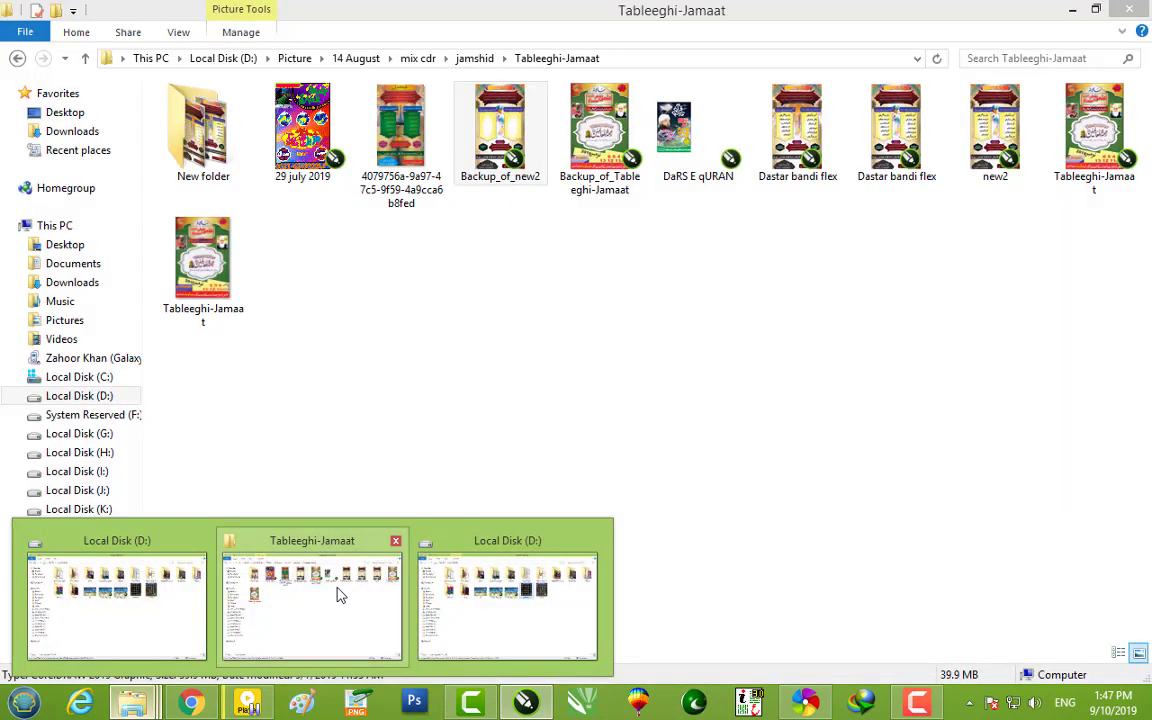
pyautogui.click(338, 594)
pyautogui.doubleClick(236, 171)
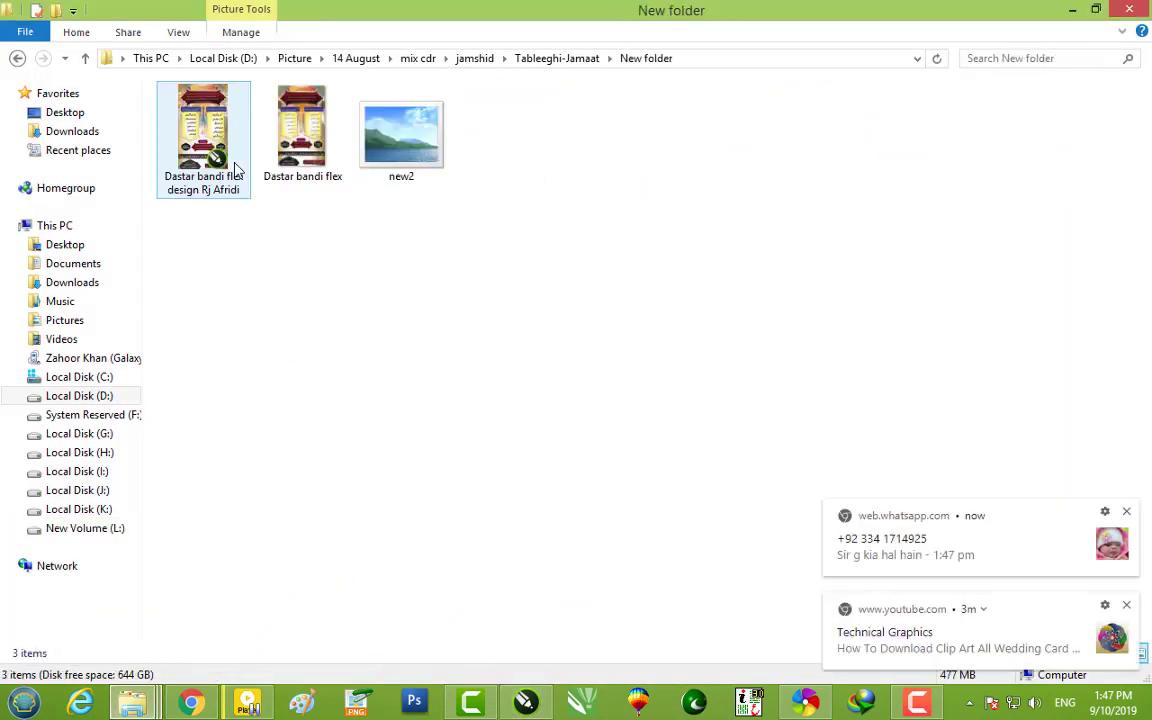
# - Drag the flex design file from Explorer onto the CorelDRAW canvas and place it
pyautogui.moveTo(189, 181); pyautogui.dragTo(716, 438)
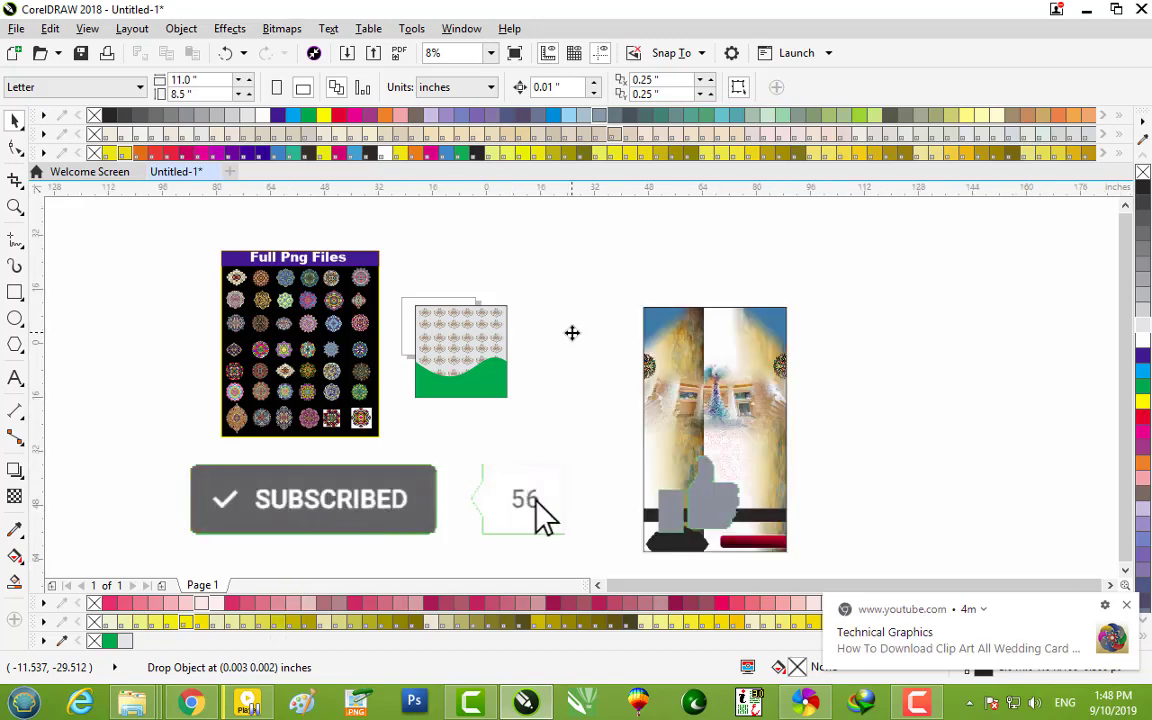
pyautogui.press('F3')
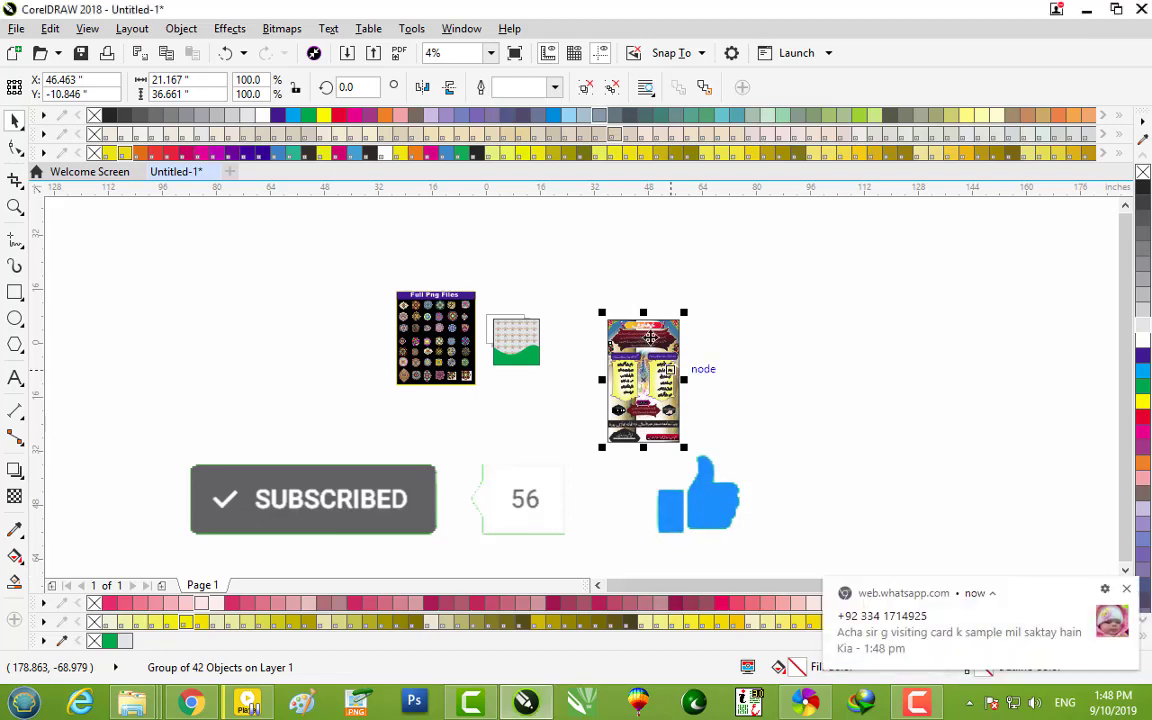
pyautogui.click(1124, 591)
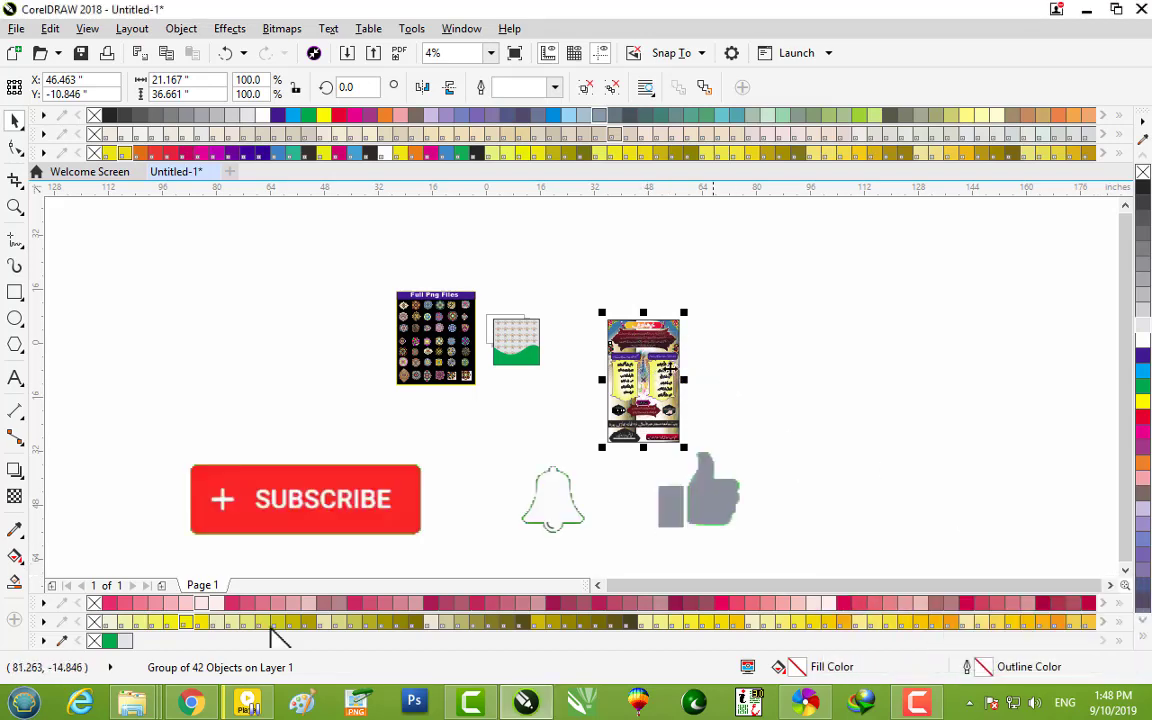
# - Zoom around the imported Urdu flyer, then marquee-select every object on the canvas
pyautogui.scroll(2, 676, 328)
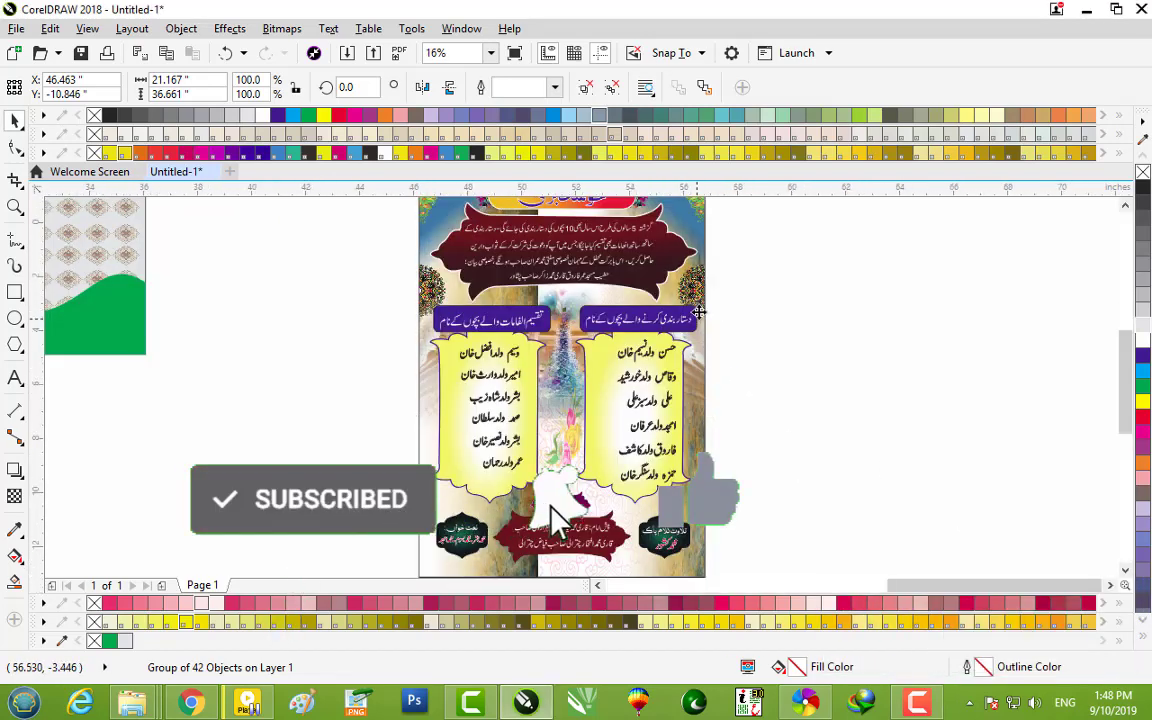
pyautogui.scroll(1, 715, 220)
pyautogui.click(1127, 208)
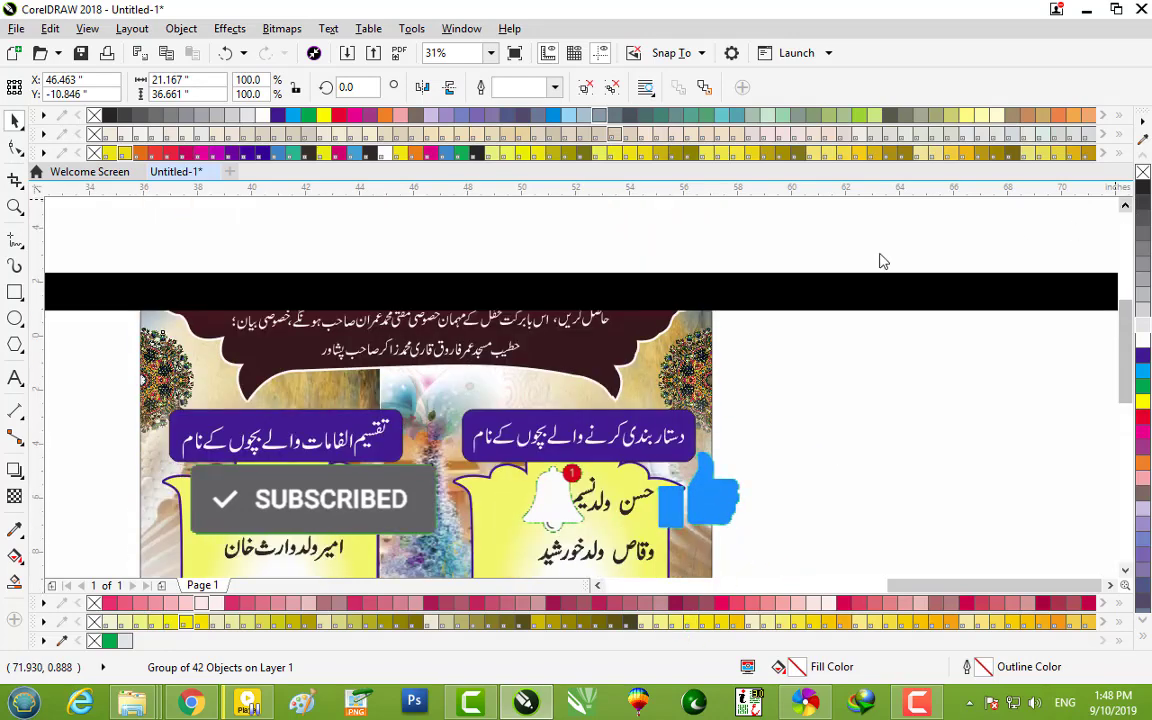
pyautogui.scroll(2, 705, 373)
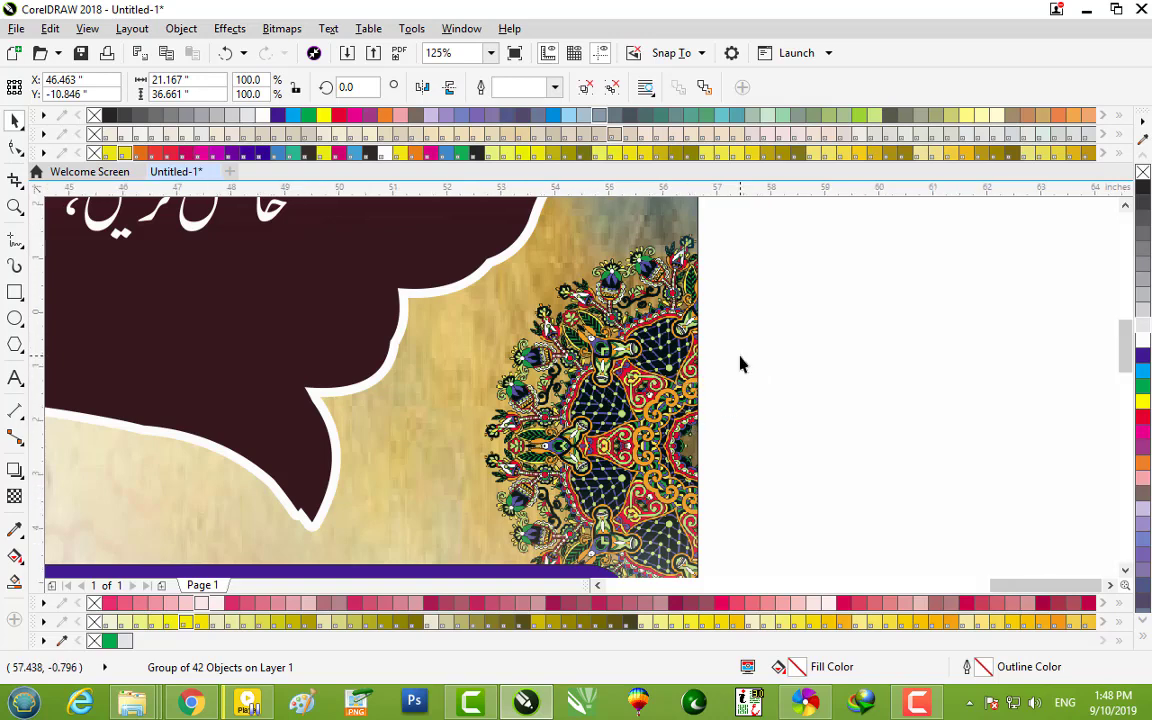
pyautogui.scroll(-1, 740, 363)
pyautogui.scroll(-2, 740, 363)
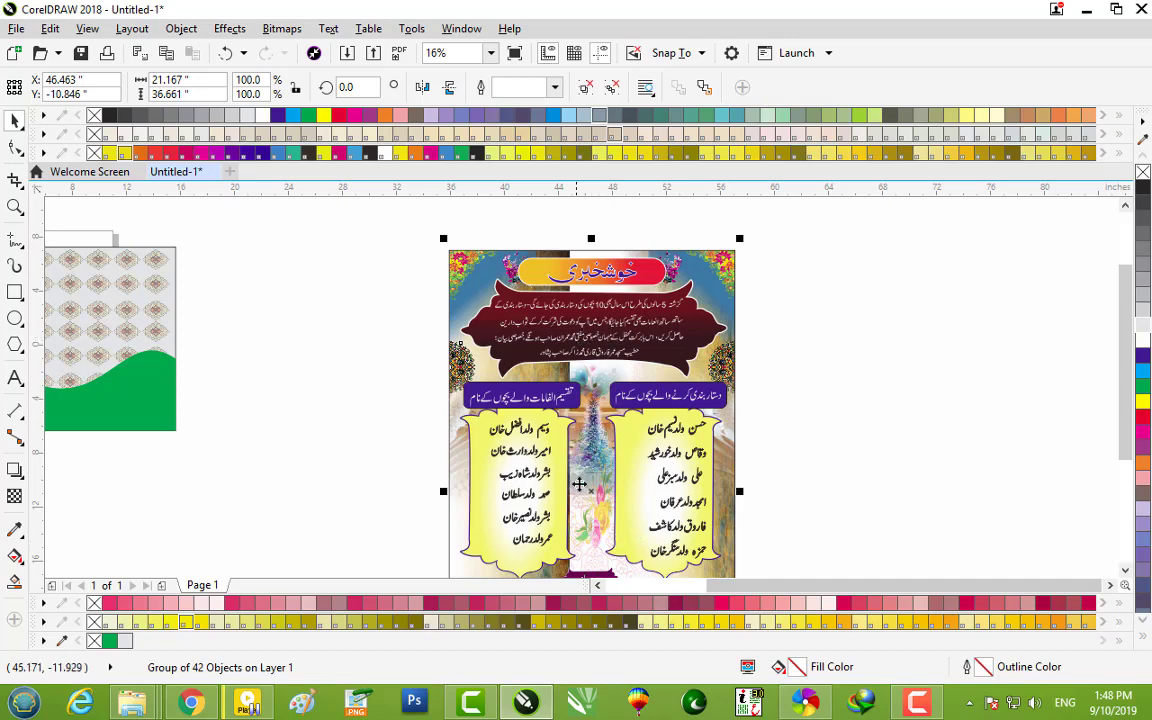
pyautogui.press('Escape')
pyautogui.scroll(-1, 579, 484)
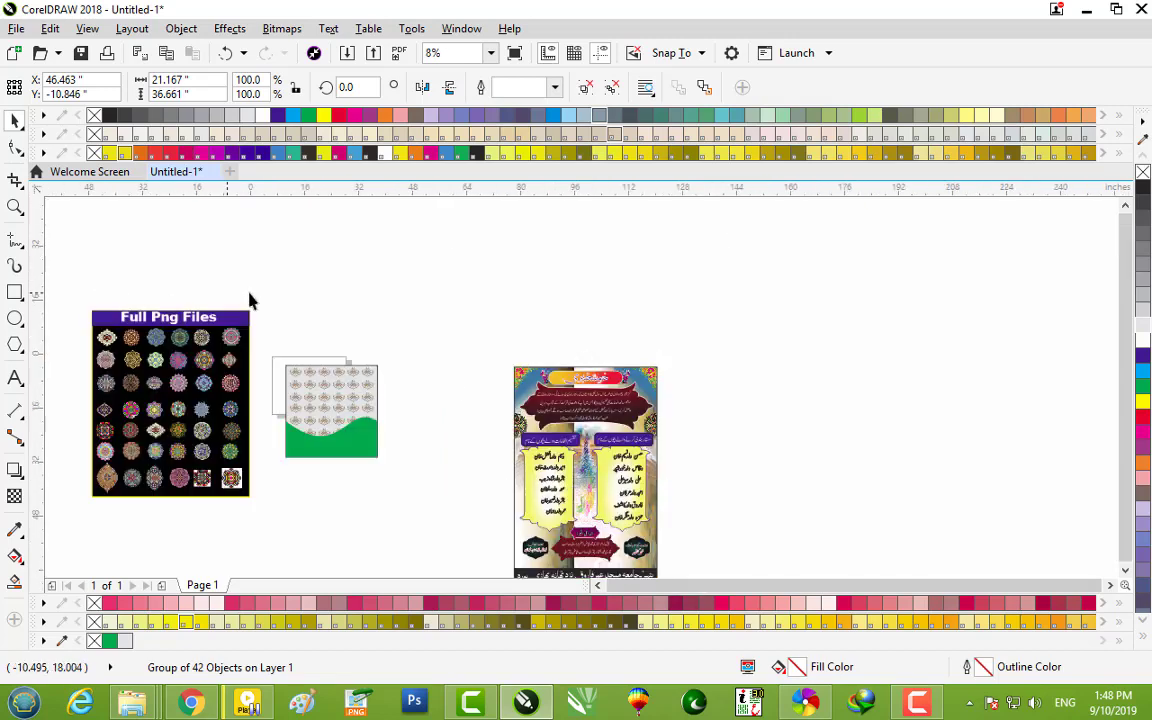
pyautogui.scroll(-1, 250, 300)
pyautogui.scroll(-1, 250, 300)
pyautogui.moveTo(110, 266); pyautogui.dragTo(390, 405)
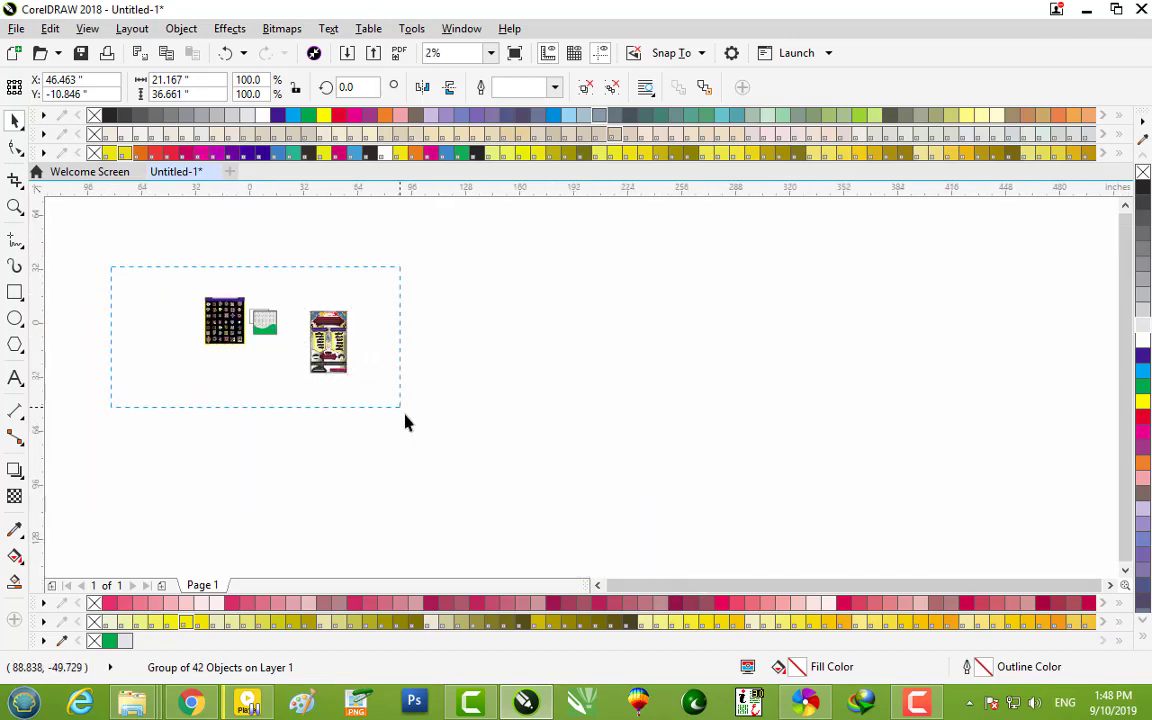
pyautogui.scroll(1, 337, 366)
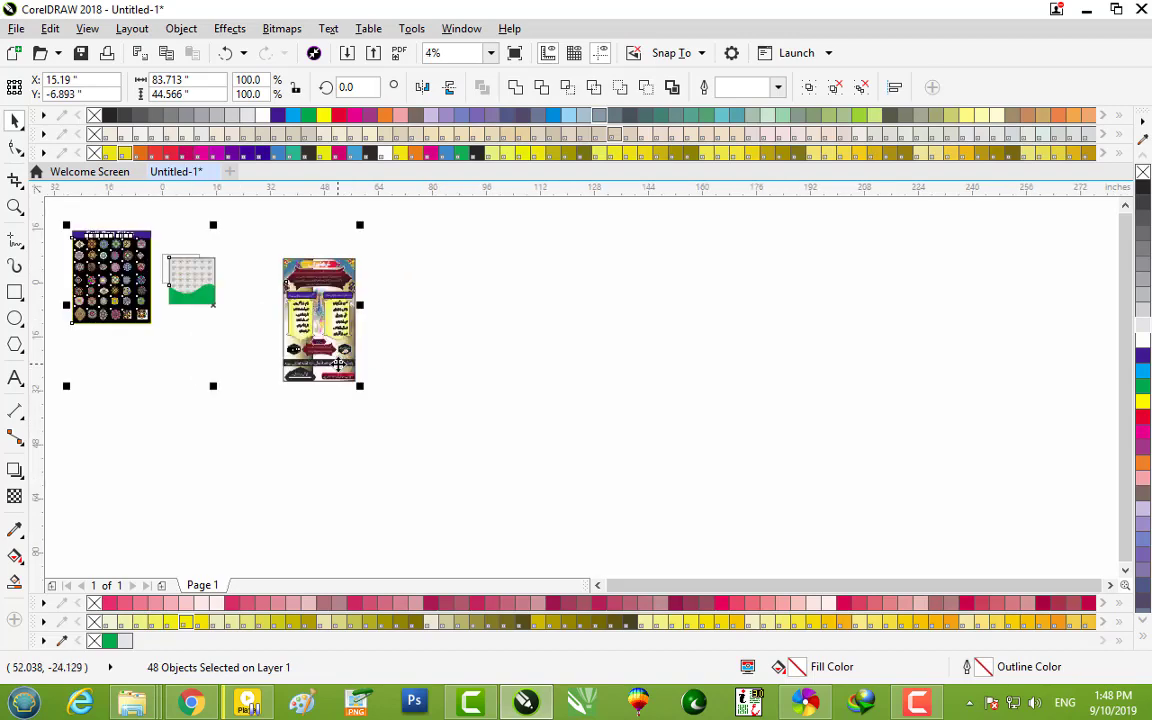
# - Delete all selected objects from the CorelDRAW canvas and return to the D: folder window
pyautogui.press('Delete')
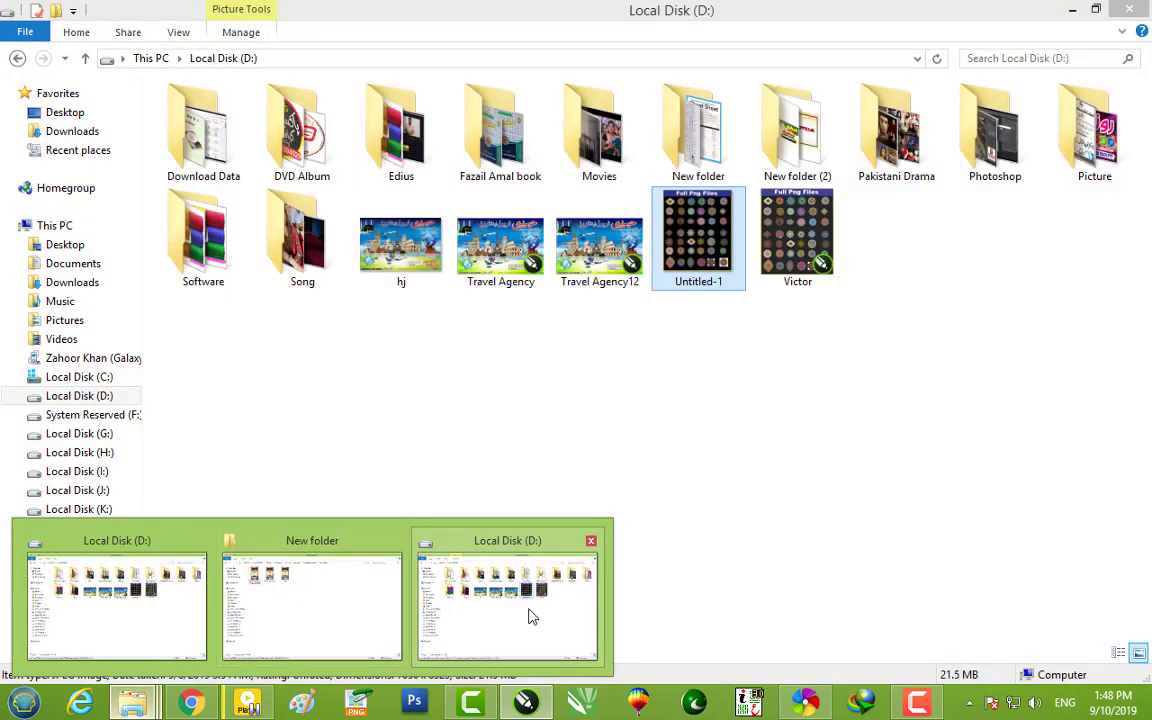
pyautogui.click(515, 597)
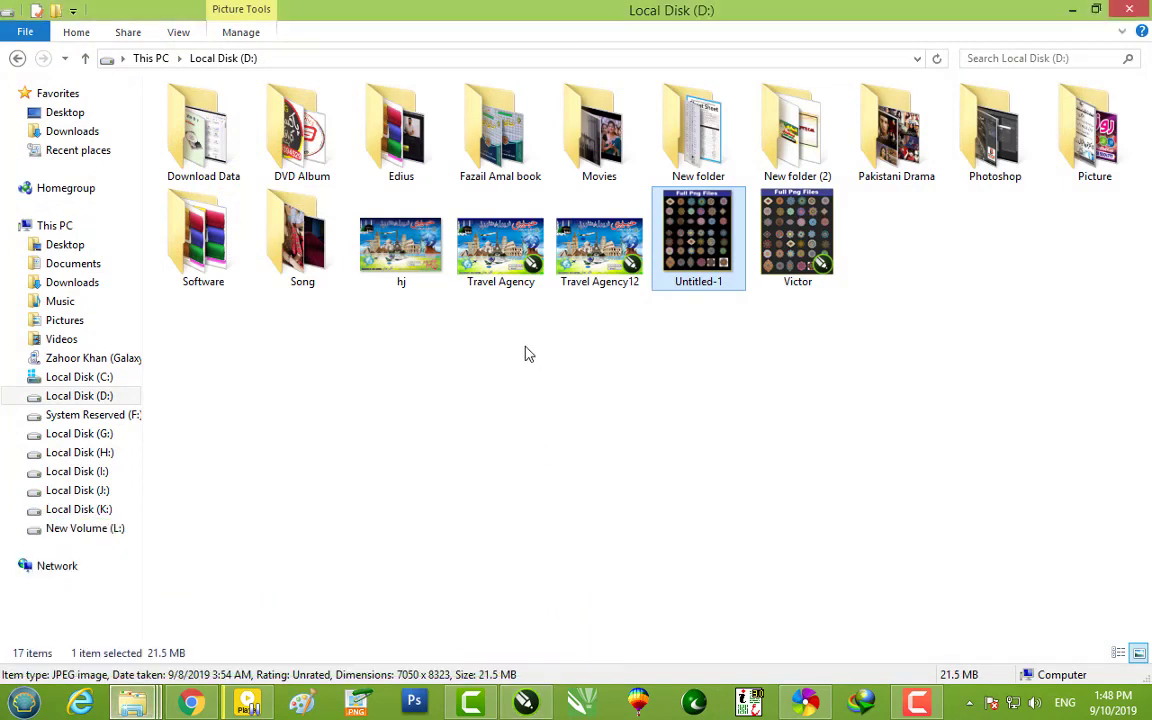
pyautogui.click(932, 338)
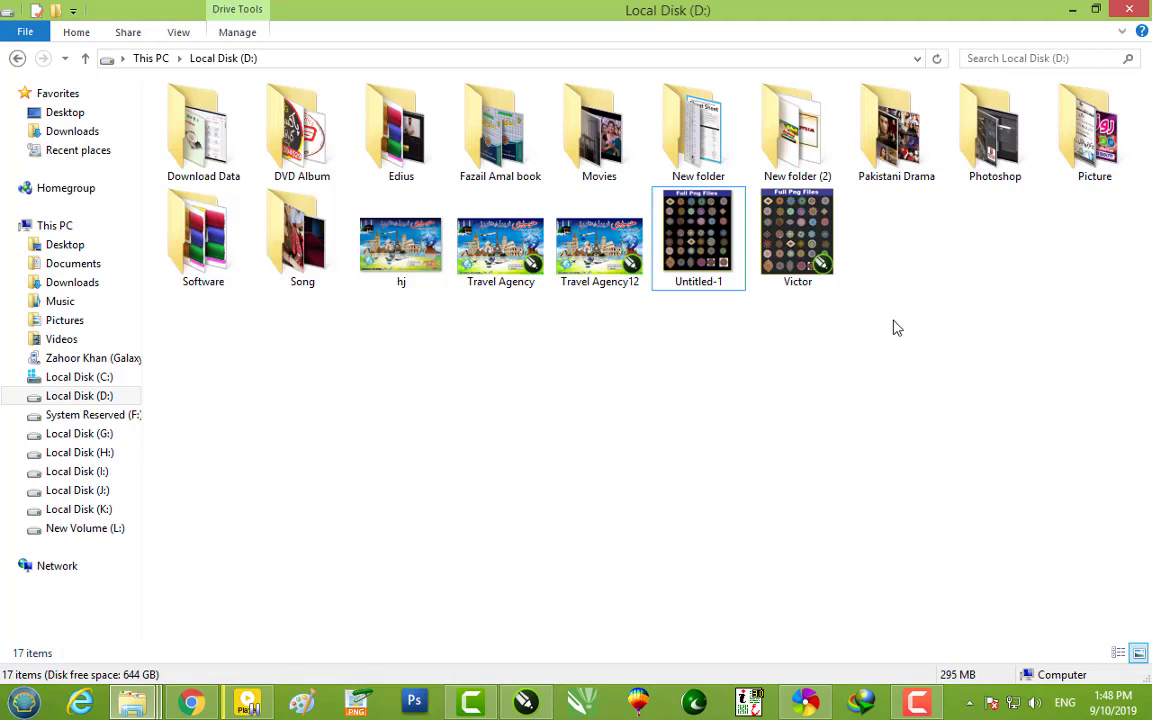
# - Preview Fazal Amal2 from the Fazail Amal book folder, then close the viewer
pyautogui.doubleClick(500, 130)
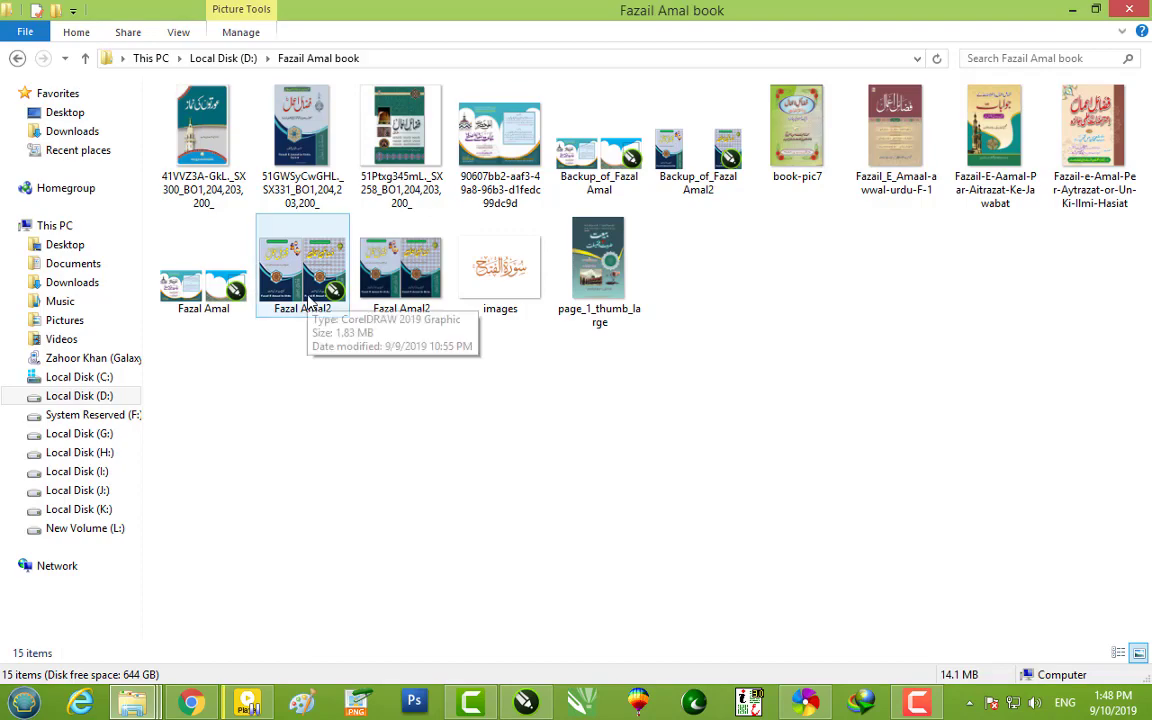
pyautogui.doubleClick(405, 277)
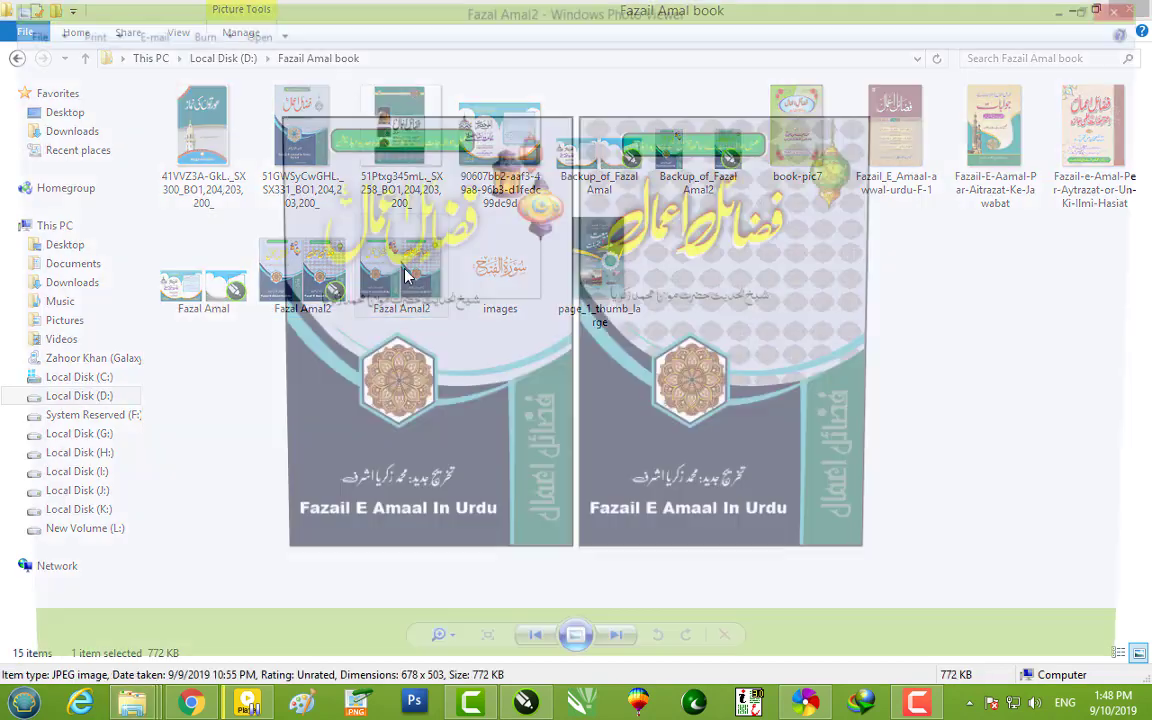
pyautogui.scroll(1, 787, 380)
pyautogui.scroll(1, 787, 380)
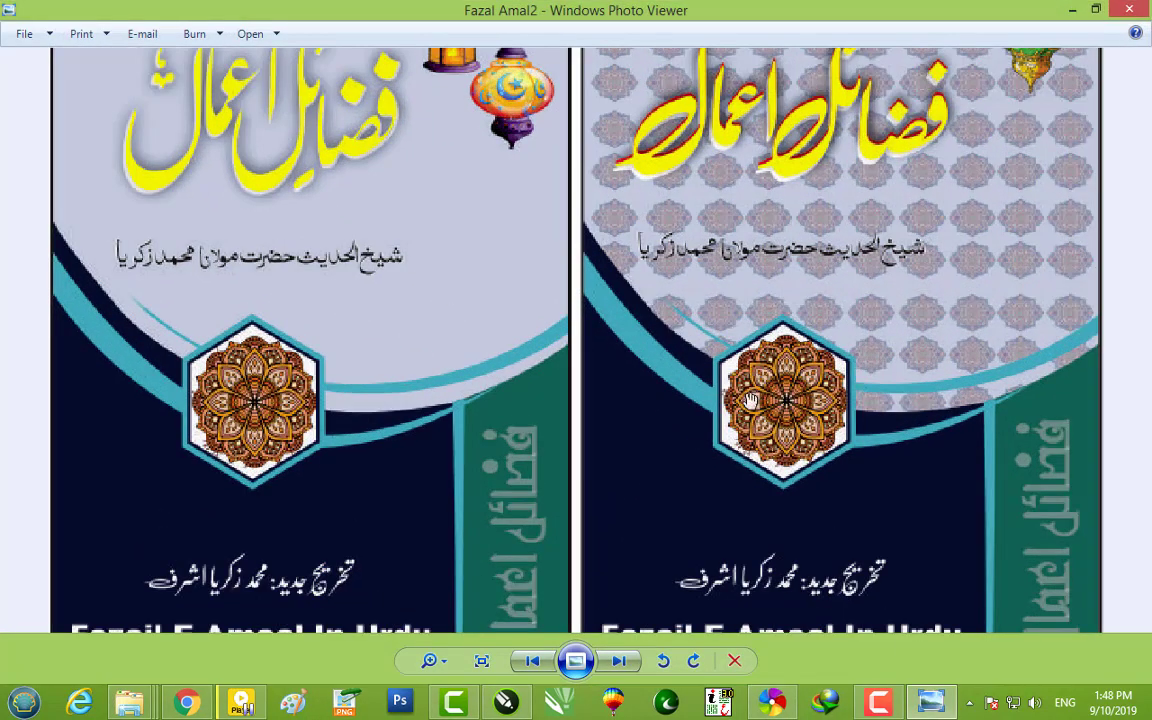
pyautogui.scroll(-2, 724, 327)
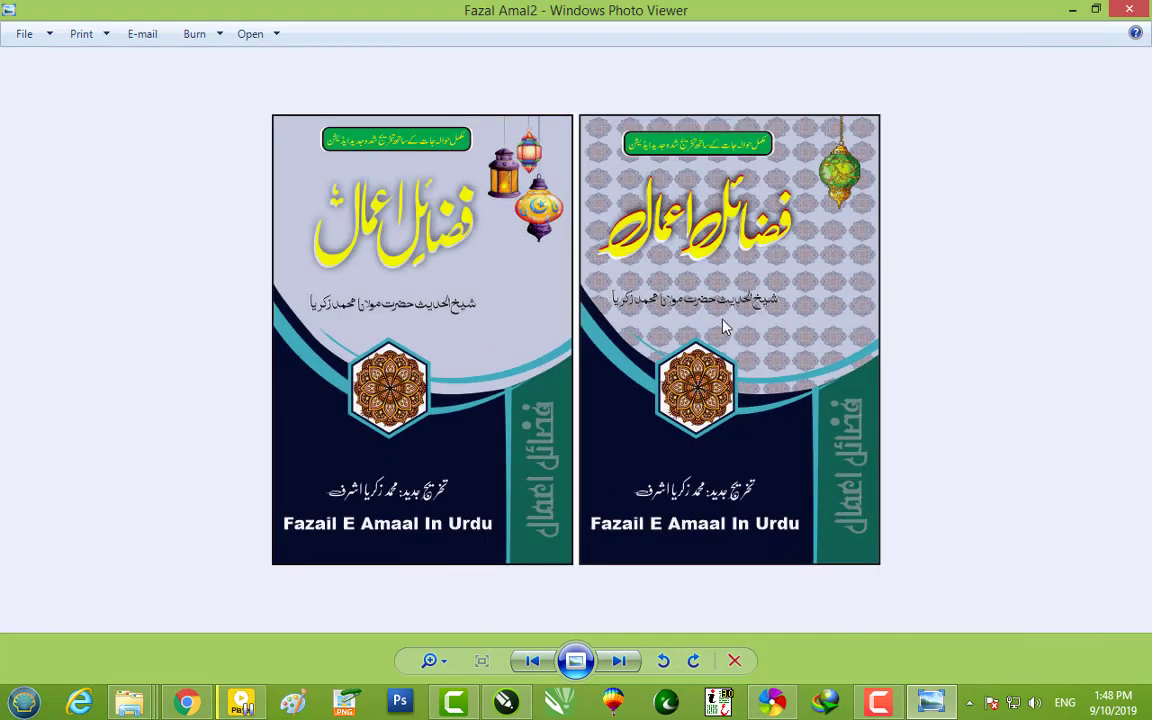
pyautogui.click(1118, 15)
# - Minimize the folder window and CorelDRAW, then close the New folder window
pyautogui.click(1075, 10)
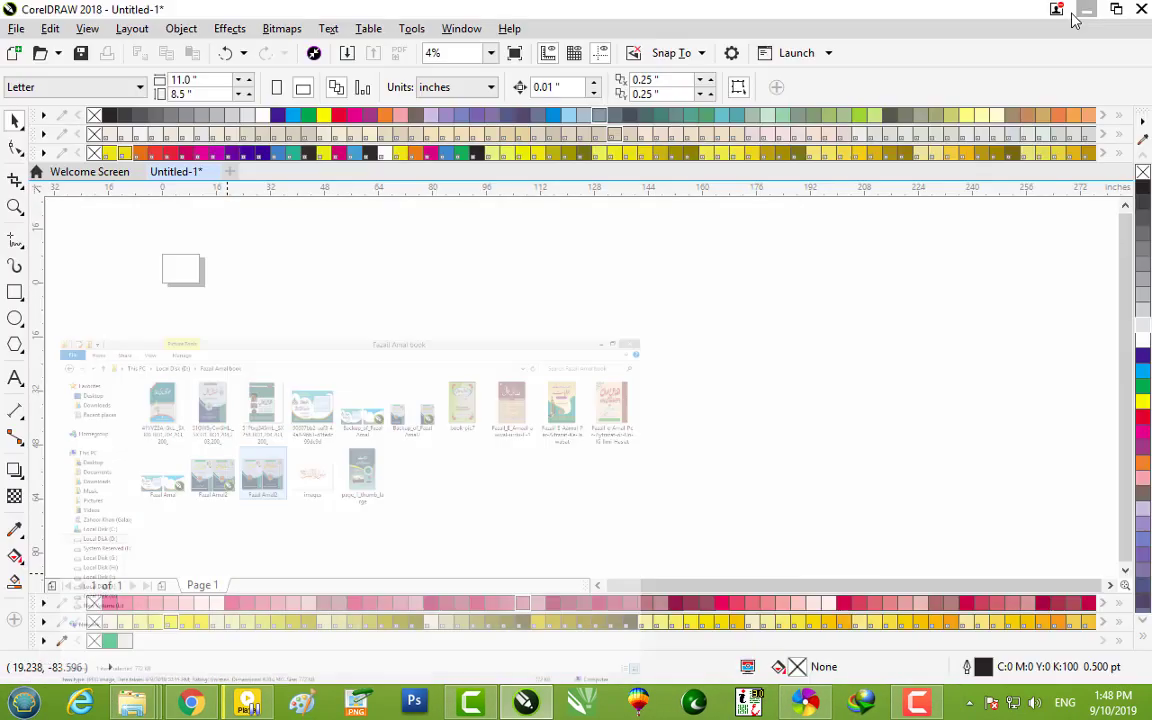
pyautogui.click(1088, 12)
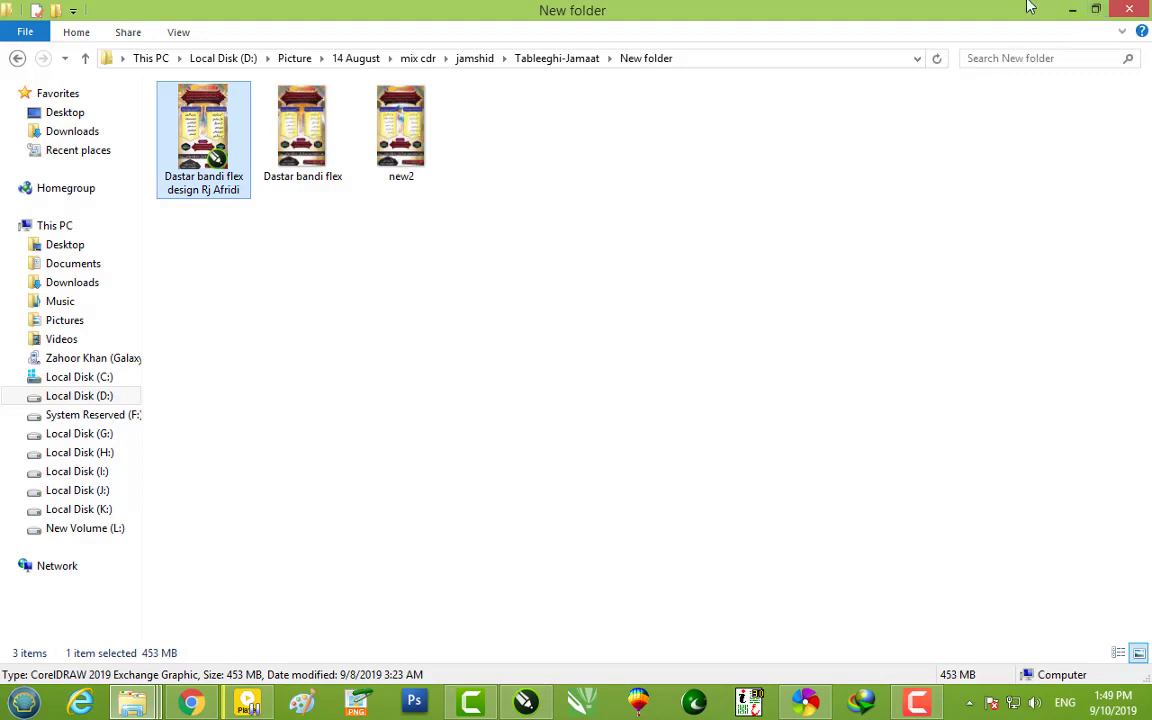
pyautogui.click(1133, 12)
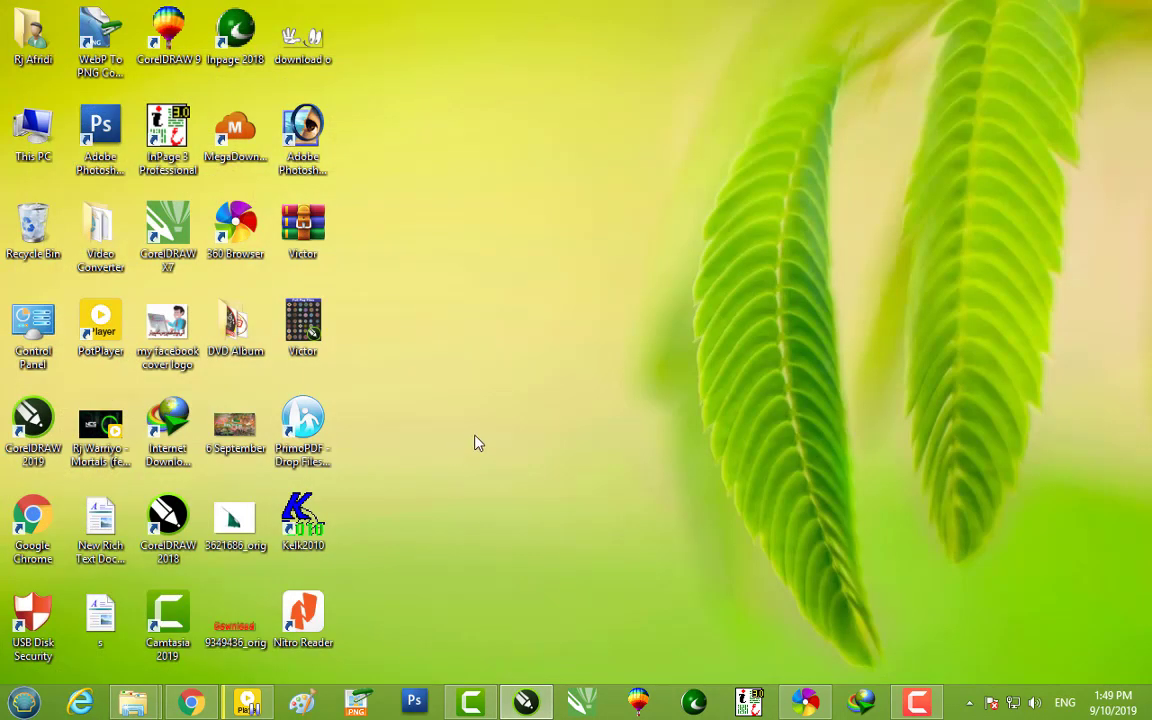